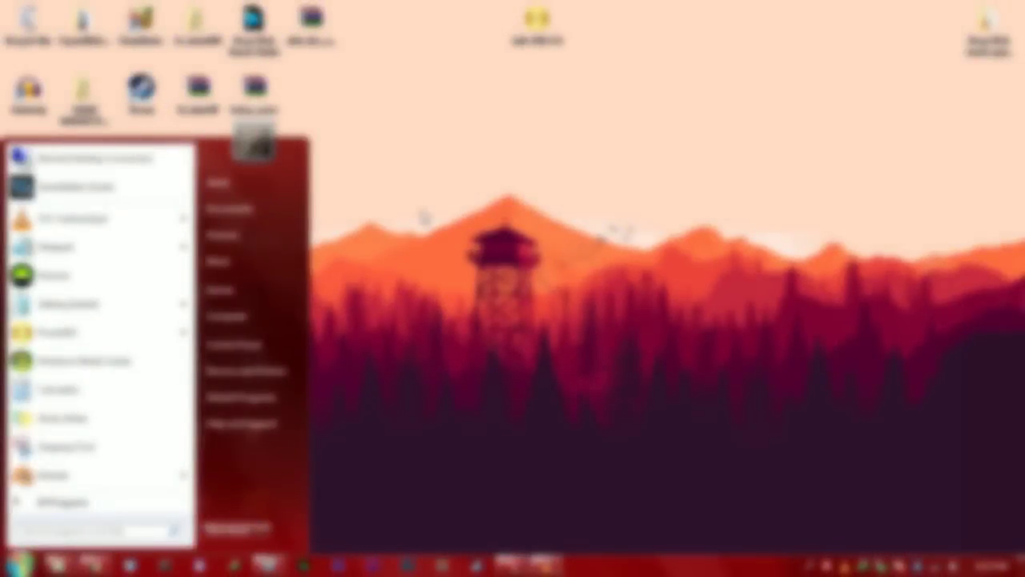
Start VMware Workstation 12 Player and open the settings of the Other Linux 2.6.x kernel virtual machine
{"action": "left_click", "coordinate": [885, 516]}
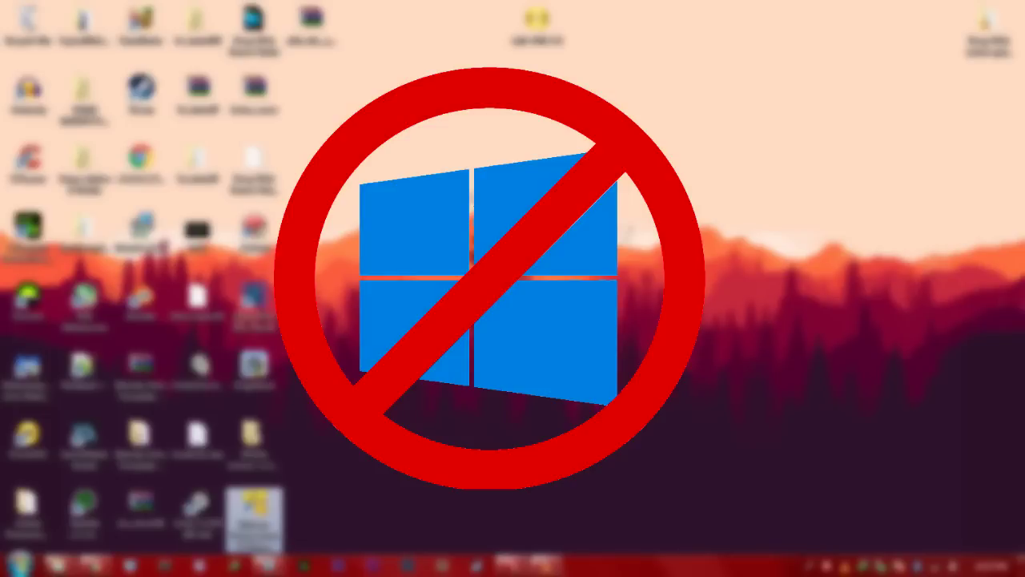
{"action": "double_click", "coordinate": [254, 512]}
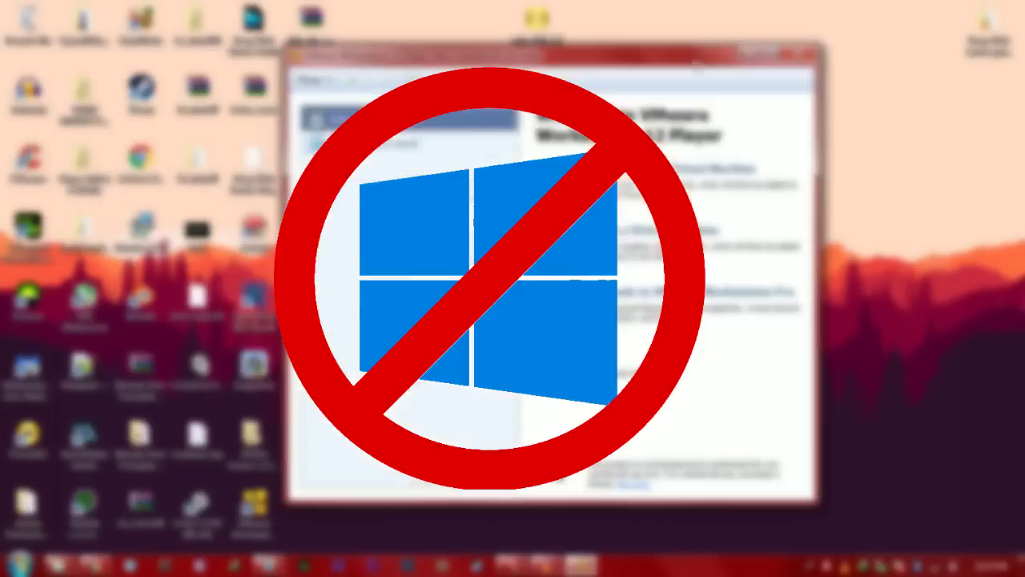
{"action": "left_click", "coordinate": [388, 144]}
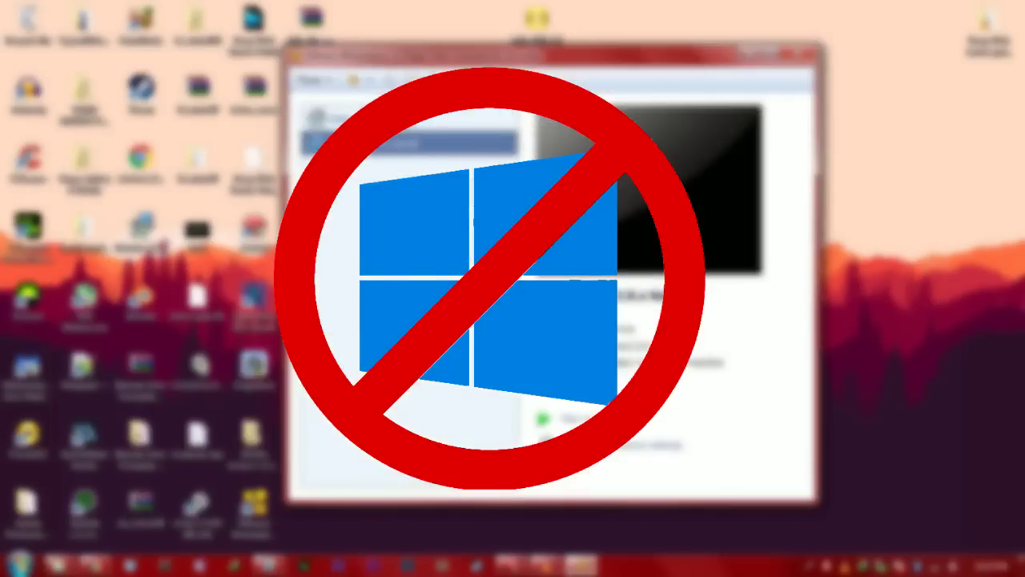
{"action": "left_click", "coordinate": [312, 81]}
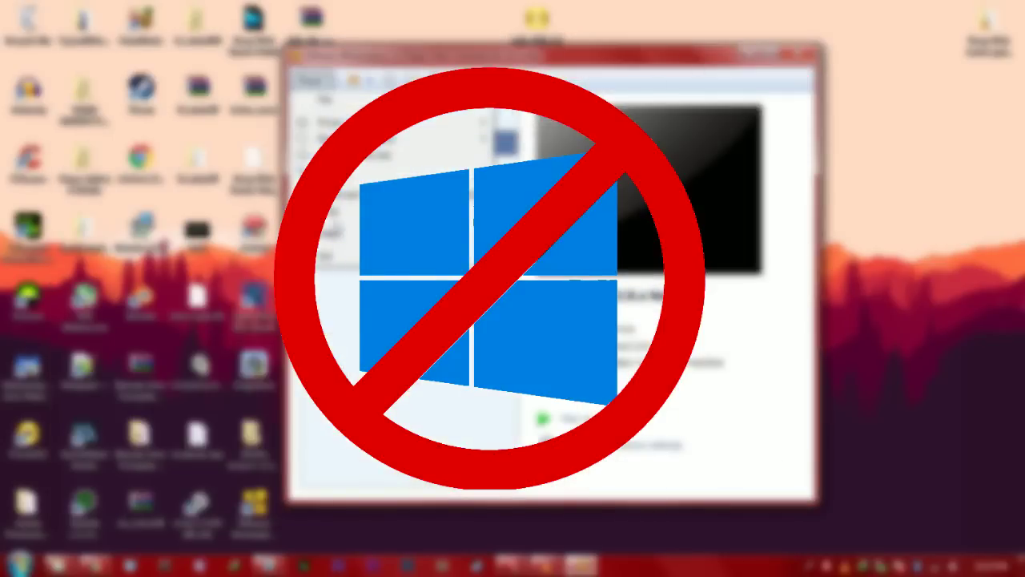
{"action": "left_click", "coordinate": [364, 170]}
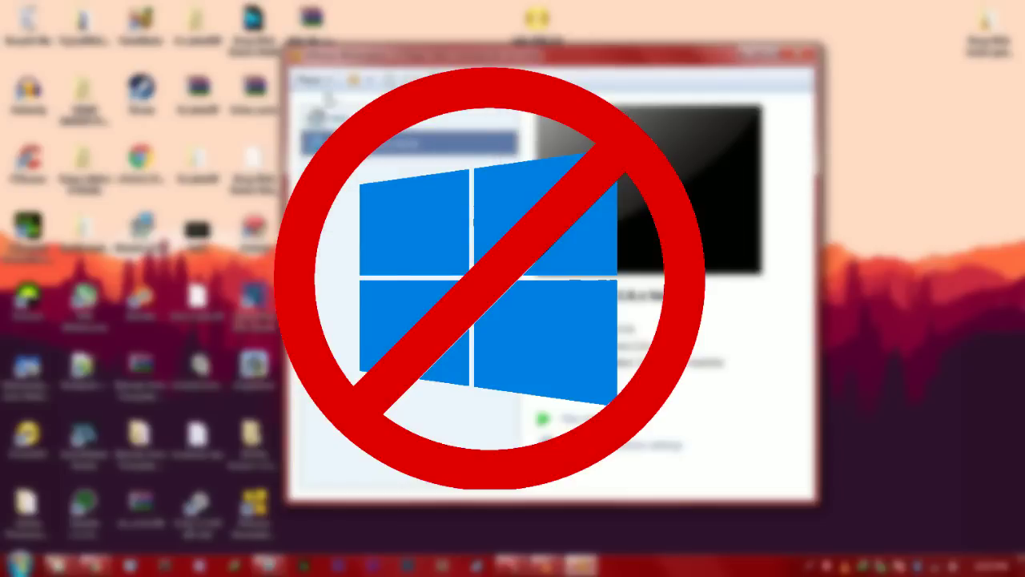
{"action": "left_click", "coordinate": [321, 82]}
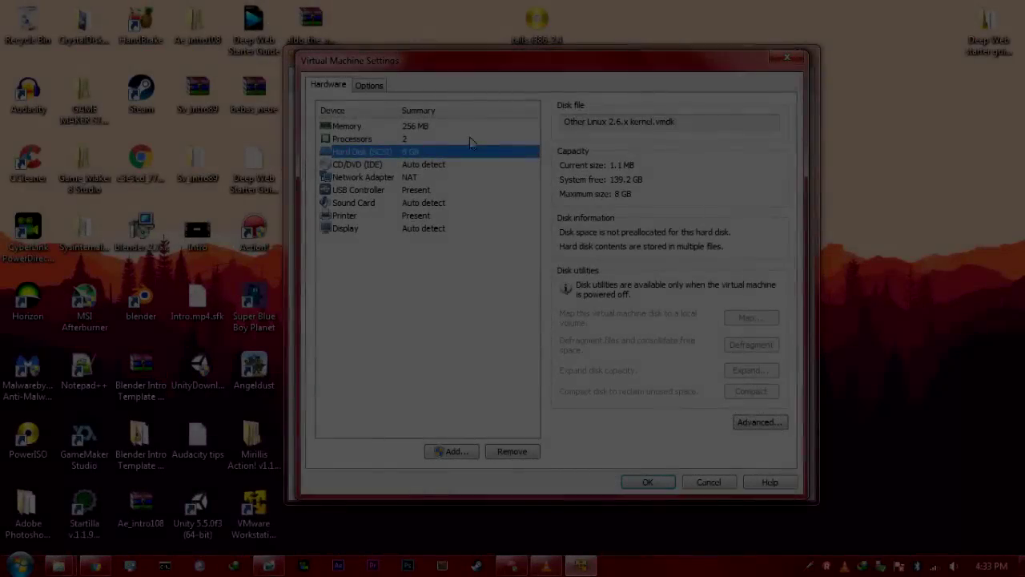
Try to set the virtual machine's memory to 1024 MB, then leave its settings without saving
{"action": "left_click", "coordinate": [461, 128]}
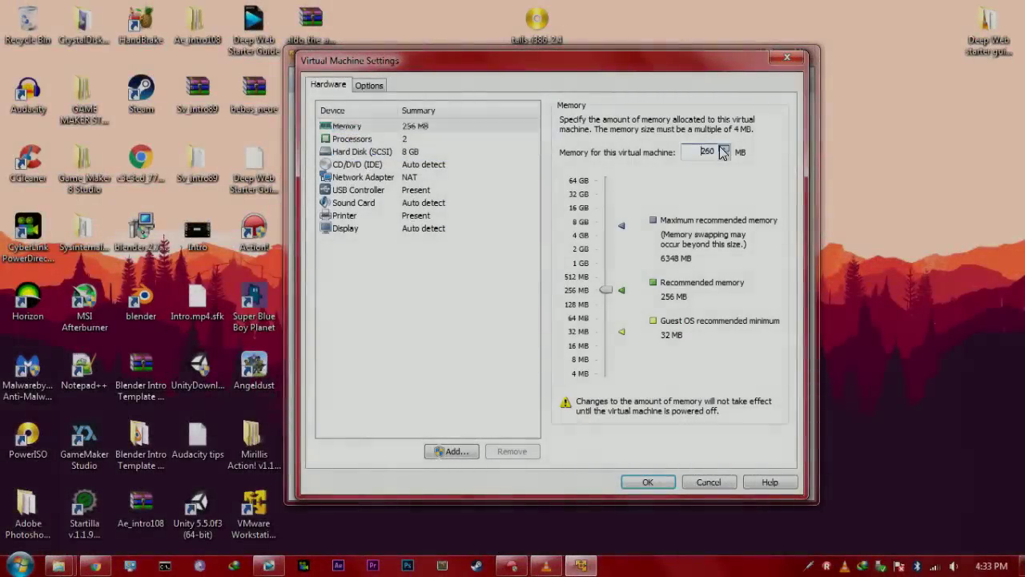
{"action": "triple_click", "coordinate": [724, 149]}
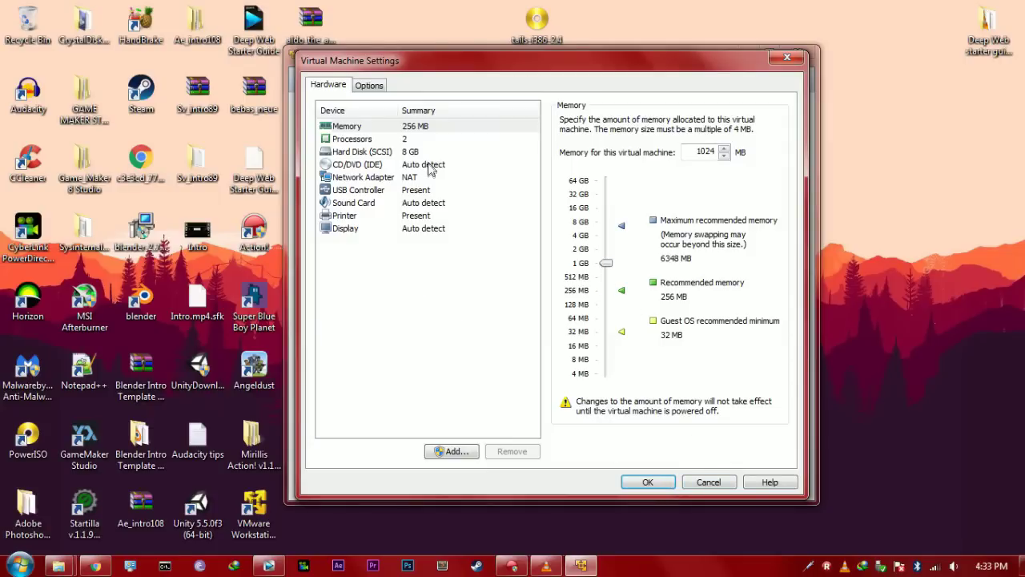
{"action": "left_click", "coordinate": [416, 206]}
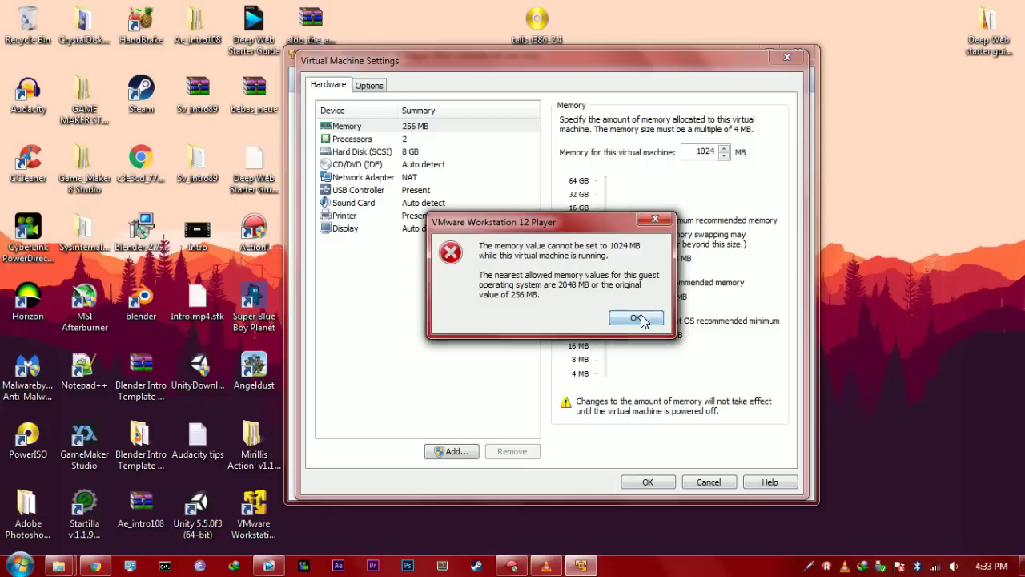
{"action": "left_click", "coordinate": [637, 319]}
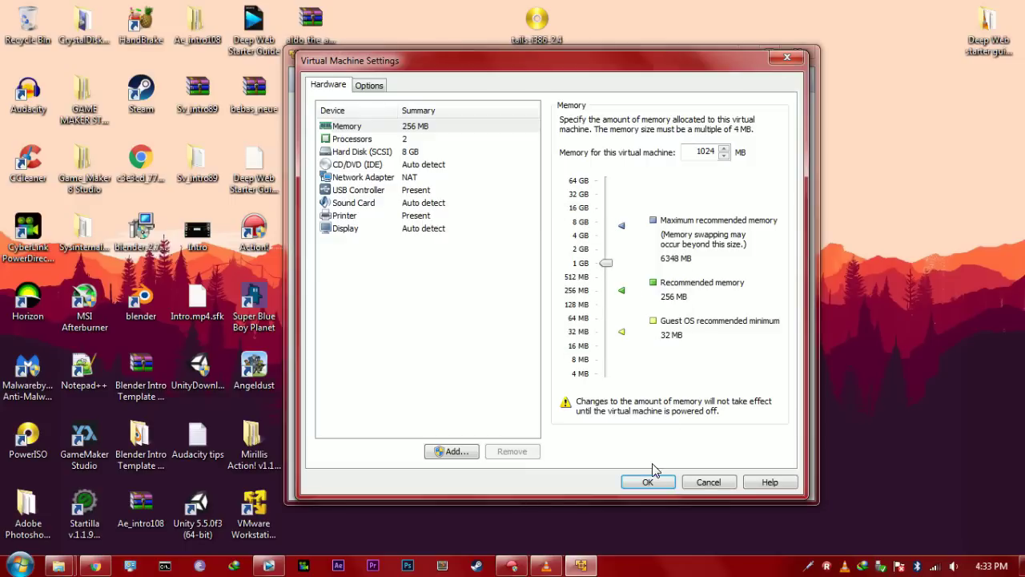
{"action": "left_click", "coordinate": [648, 480]}
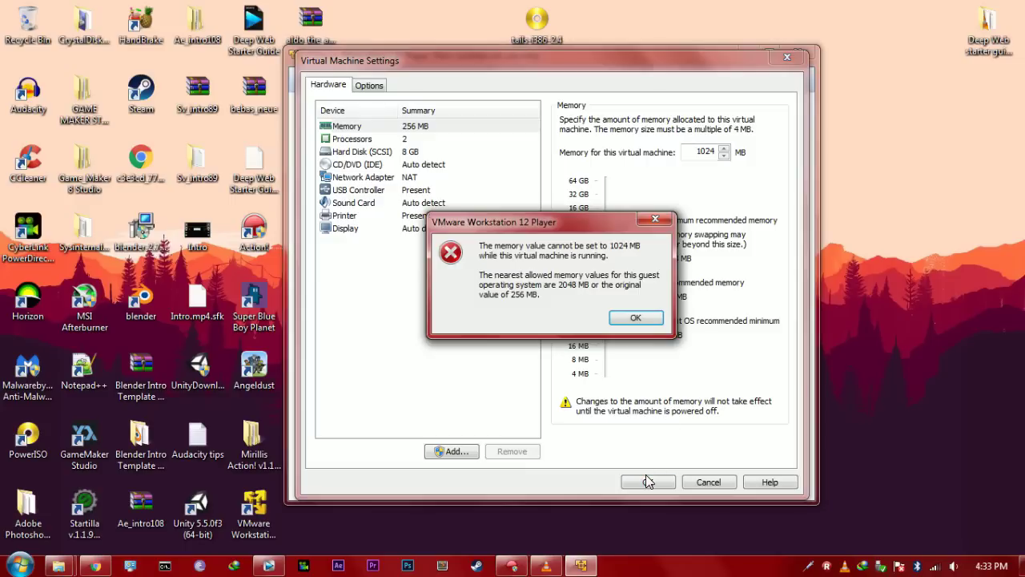
{"action": "left_click", "coordinate": [635, 318]}
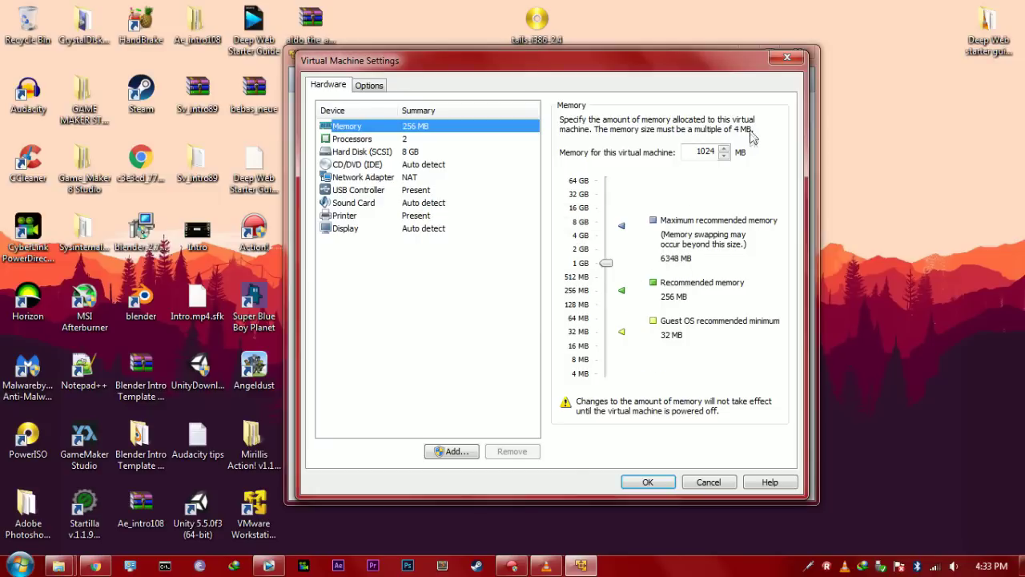
{"action": "left_click", "coordinate": [783, 59]}
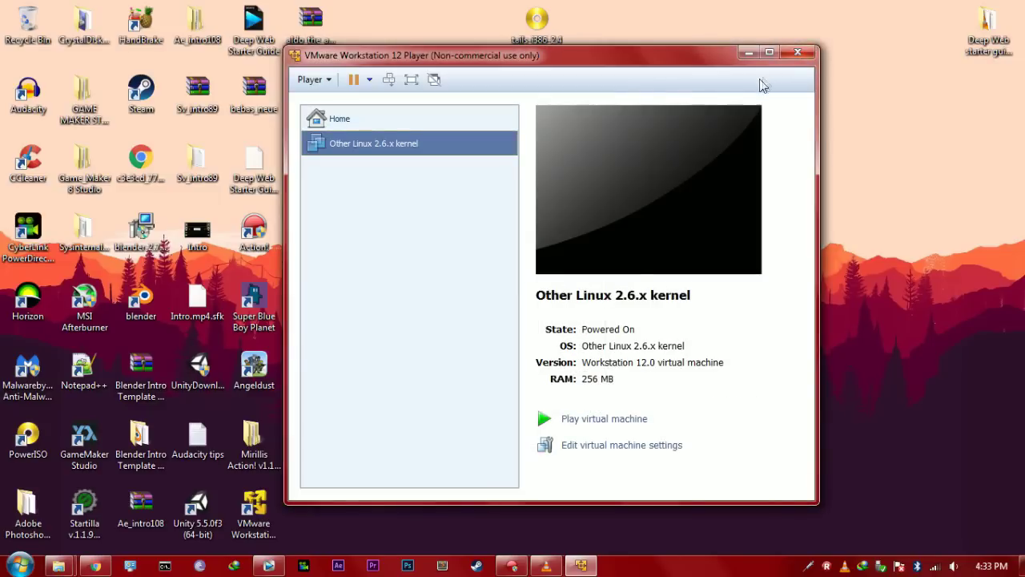
Reopen the settings of the Other Linux 2.6.x kernel virtual machine from the library
{"action": "right_click", "coordinate": [469, 150]}
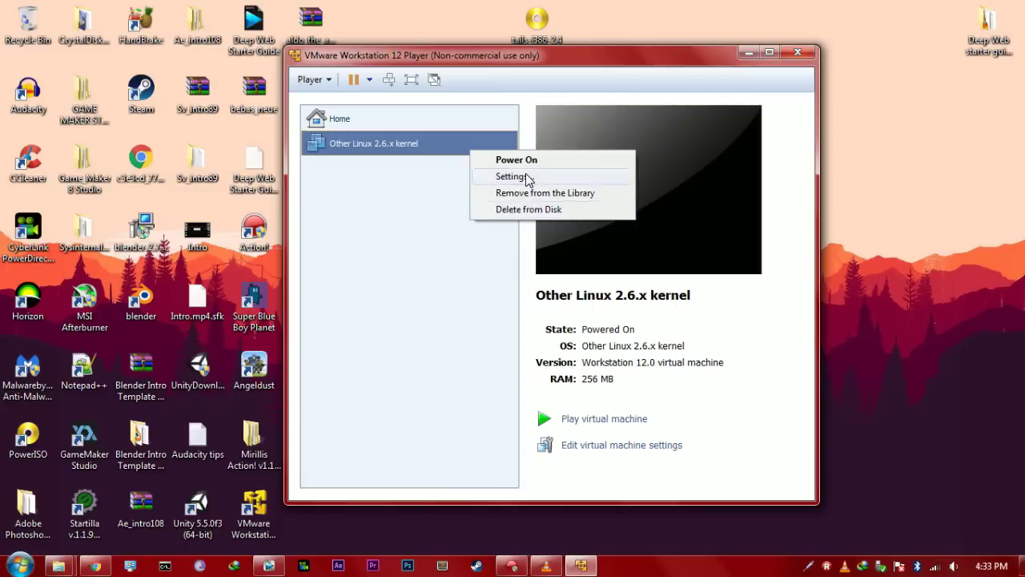
{"action": "left_click", "coordinate": [527, 177]}
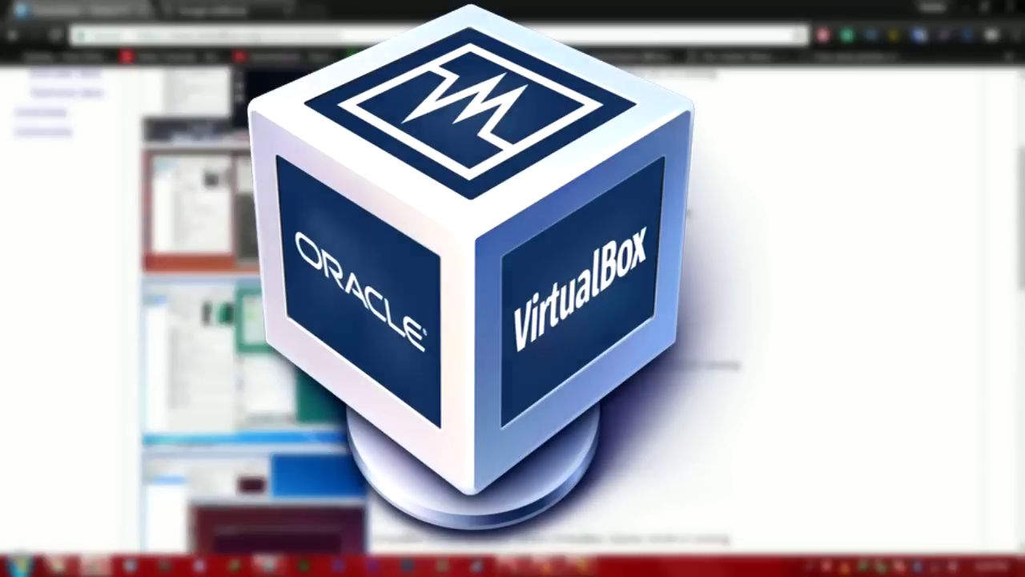
Look through the screenshots, Community and About pages of the VirtualBox website
{"action": "scroll", "coordinate": [325, 340], "scroll_direction": "down", "scroll_amount": 5}
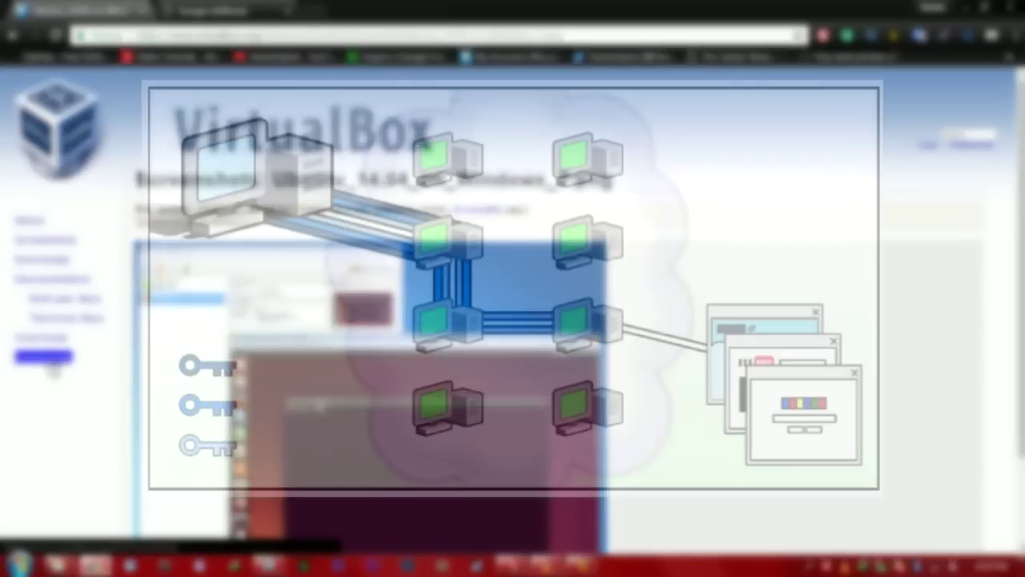
{"action": "left_click", "coordinate": [44, 356]}
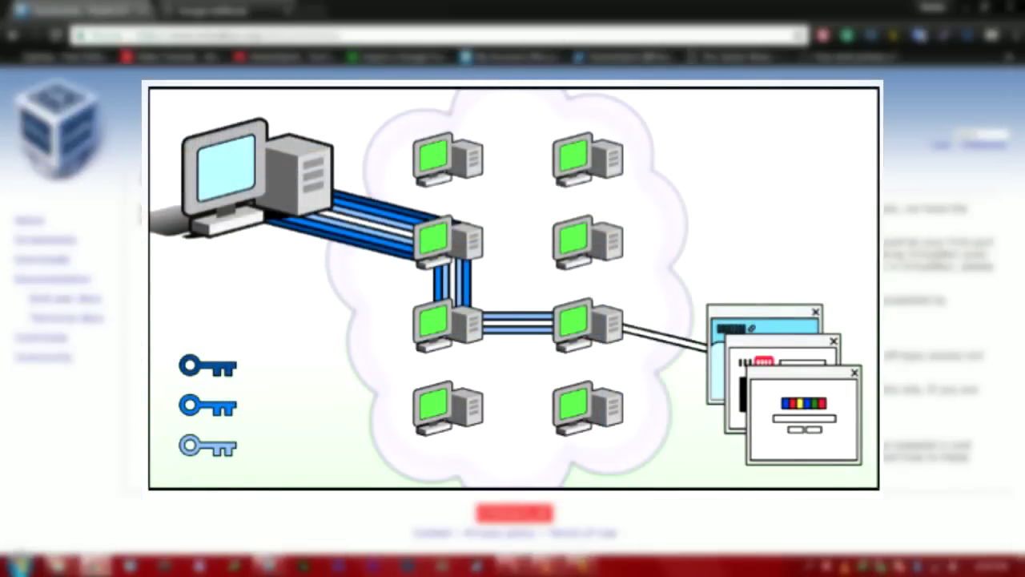
{"action": "left_click", "coordinate": [30, 220]}
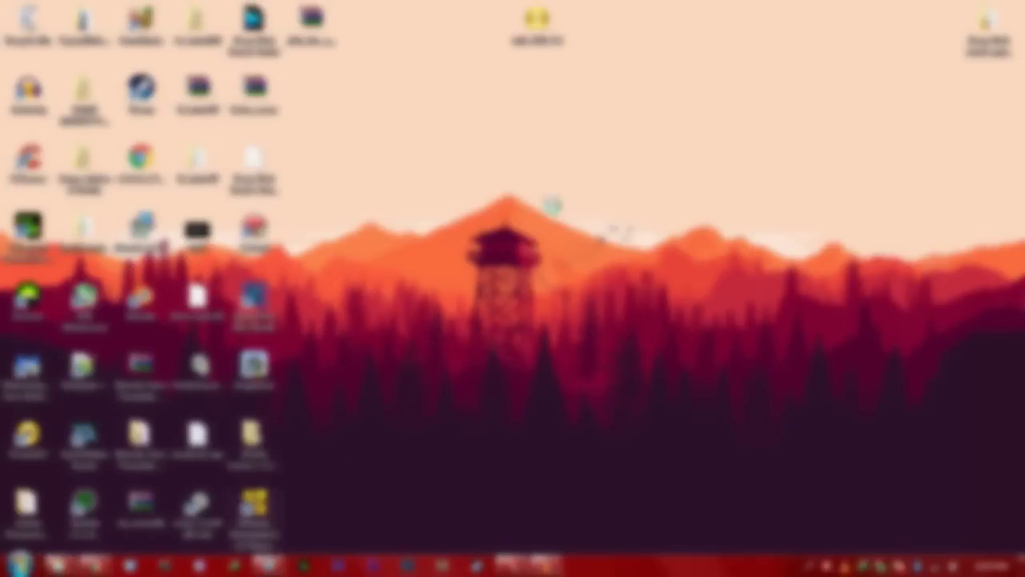
{"action": "right_click", "coordinate": [514, 152]}
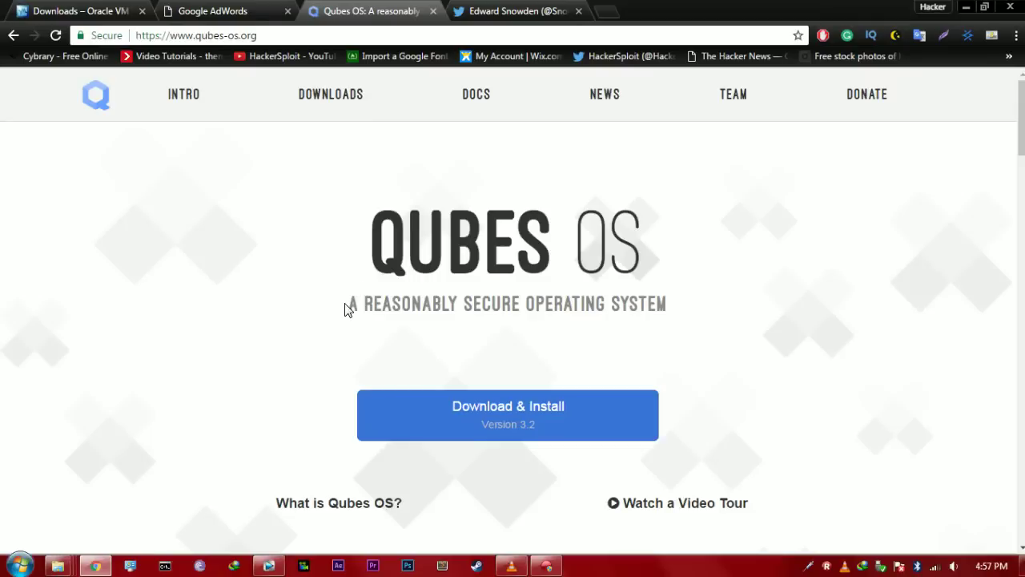
Read the tagline and the What the Experts Are Saying section on the Qubes OS home page
{"action": "left_click_drag", "start_coordinate": [346, 310], "coordinate": [678, 315]}
{"action": "left_click", "coordinate": [679, 319]}
{"action": "scroll", "coordinate": [503, 350], "scroll_direction": "down", "scroll_amount": 2}
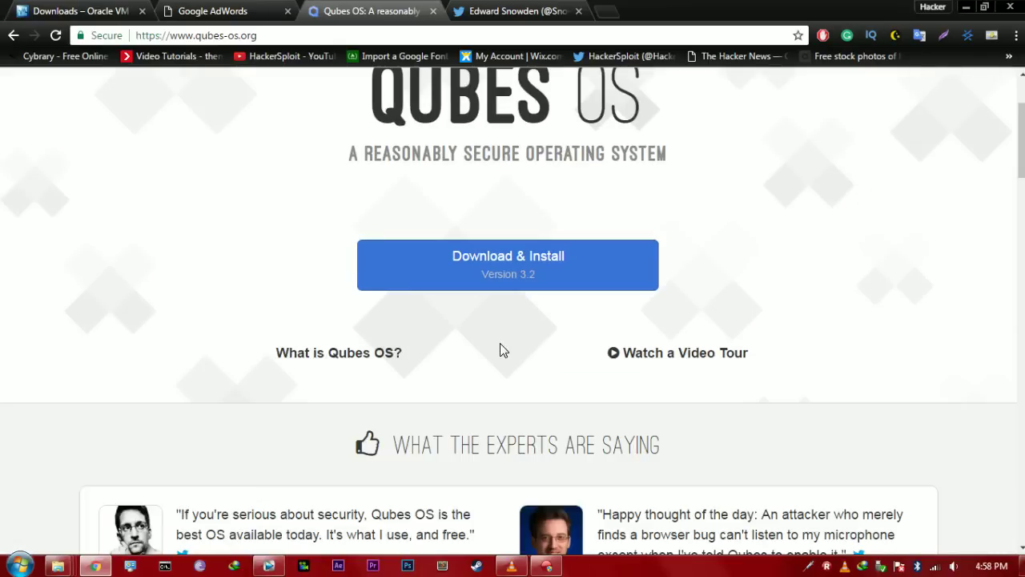
{"action": "scroll", "coordinate": [499, 345], "scroll_direction": "down", "scroll_amount": 1}
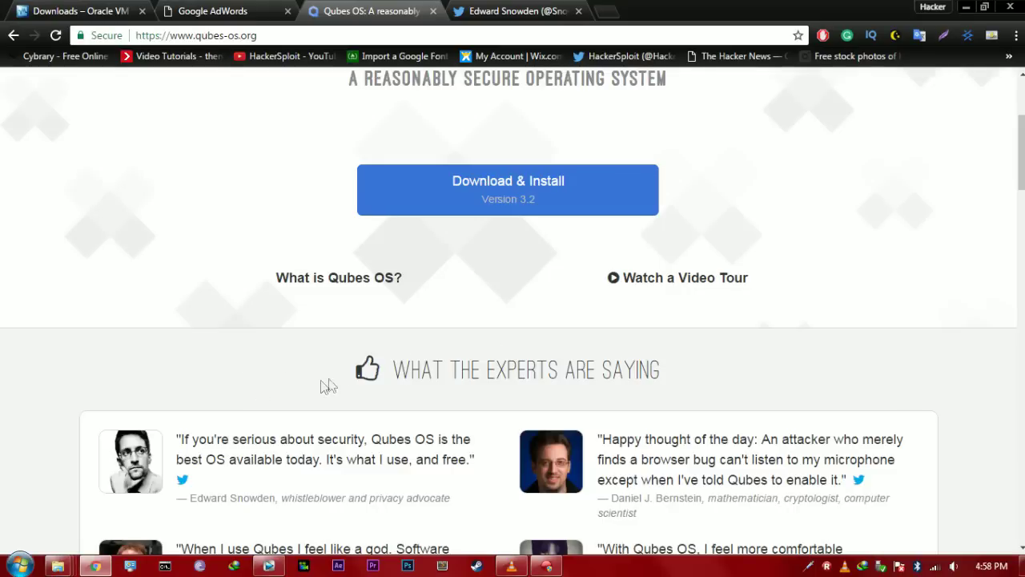
{"action": "left_click_drag", "start_coordinate": [389, 373], "coordinate": [692, 379]}
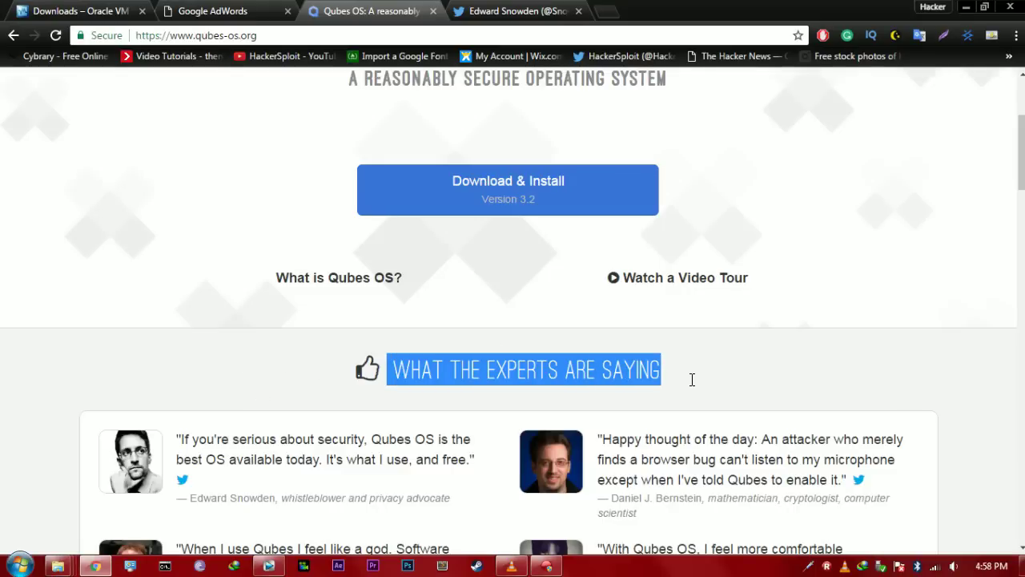
{"action": "left_click", "coordinate": [613, 403]}
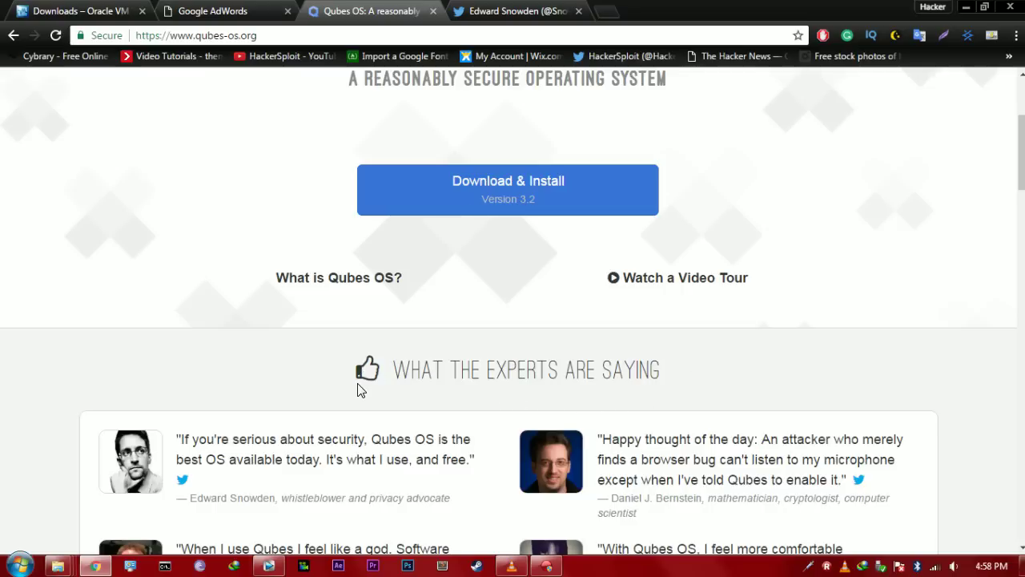
{"action": "scroll", "coordinate": [369, 401], "scroll_direction": "down", "scroll_amount": 3}
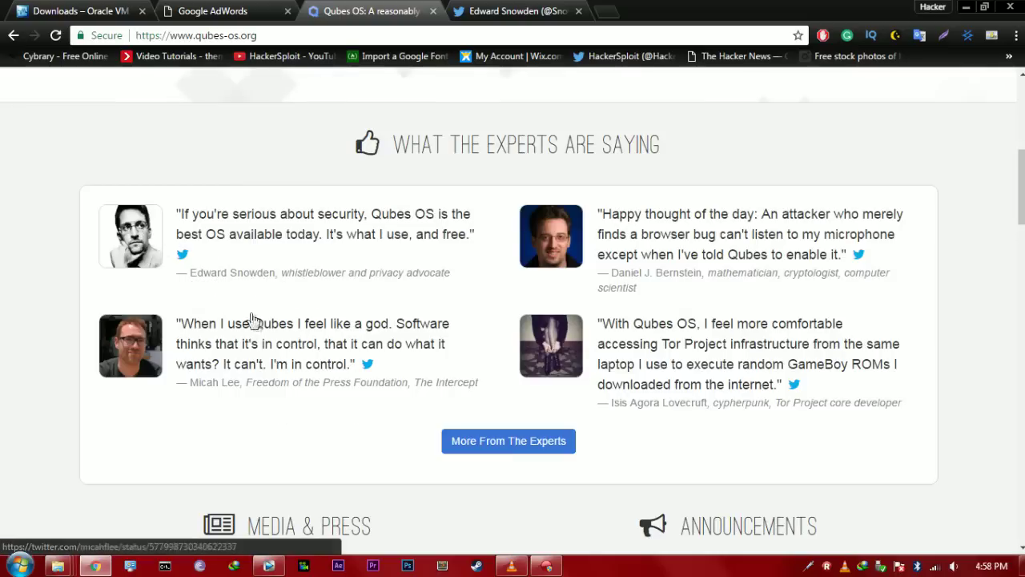
Look over Edward Snowden's Twitter profile in the already open page, then return to the Qubes OS site
{"action": "left_click", "coordinate": [531, 8]}
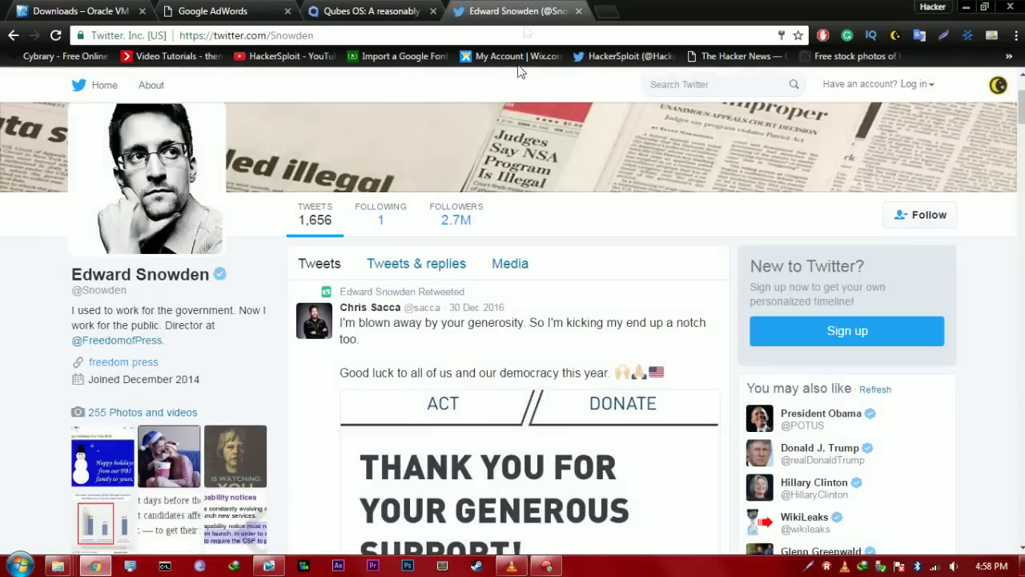
{"action": "scroll", "coordinate": [520, 276], "scroll_direction": "down", "scroll_amount": 3}
{"action": "scroll", "coordinate": [520, 280], "scroll_direction": "down", "scroll_amount": 2}
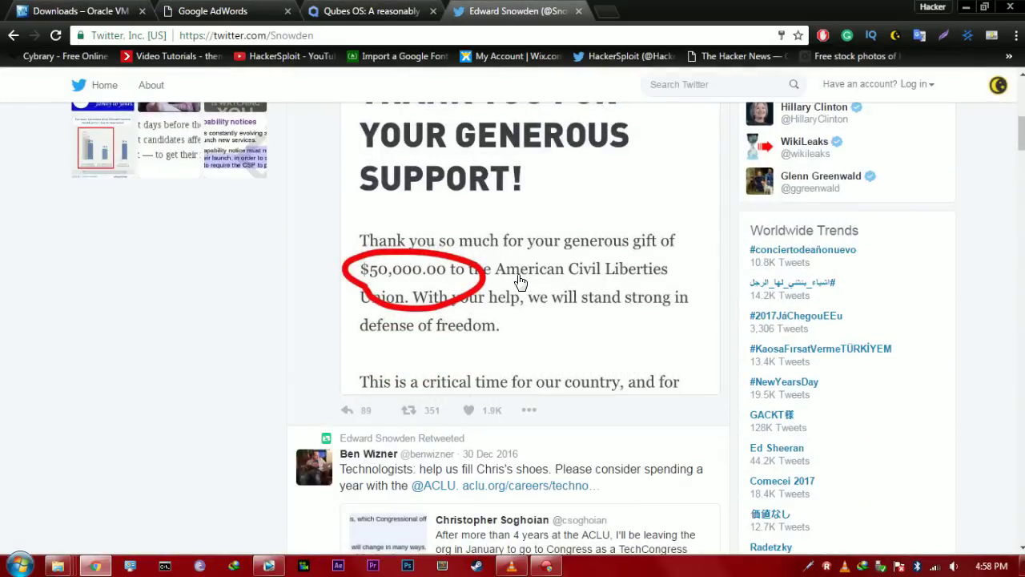
{"action": "key", "text": "ctrl+shift+Tab"}
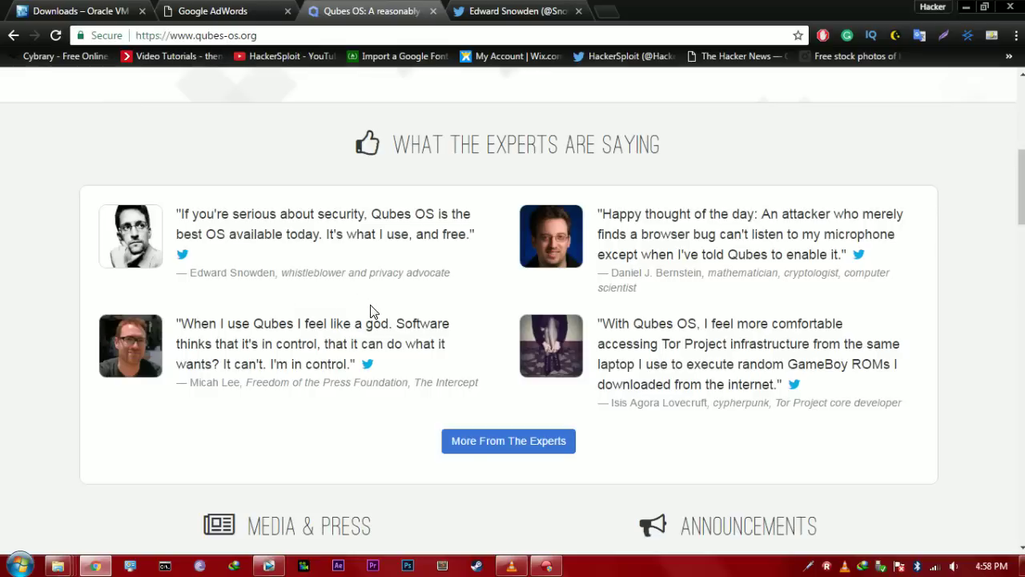
Read the Media & Press and Announcements sections of the Qubes OS home page
{"action": "scroll", "coordinate": [370, 310], "scroll_direction": "down", "scroll_amount": 4}
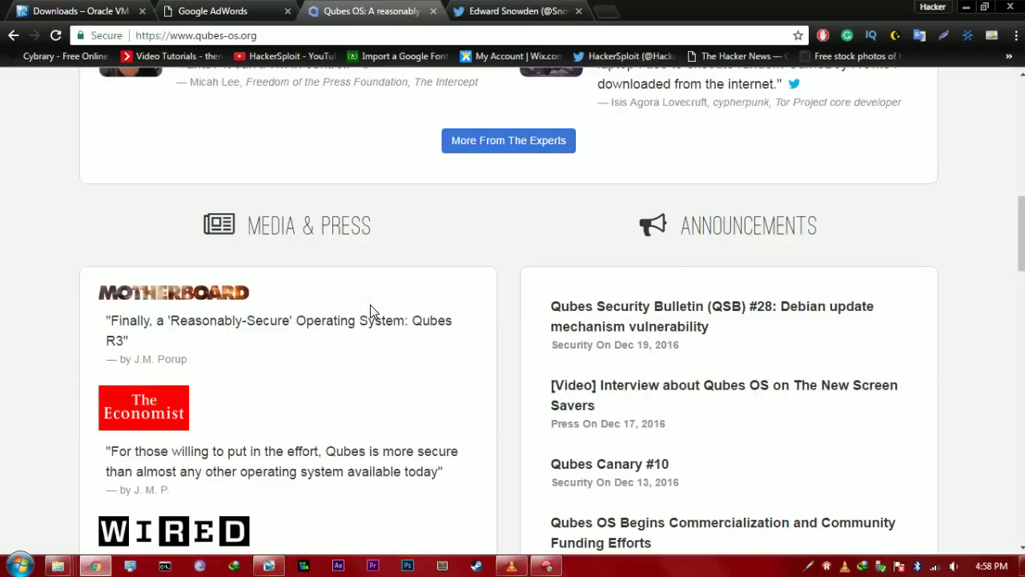
{"action": "scroll", "coordinate": [371, 311], "scroll_direction": "down", "scroll_amount": 2}
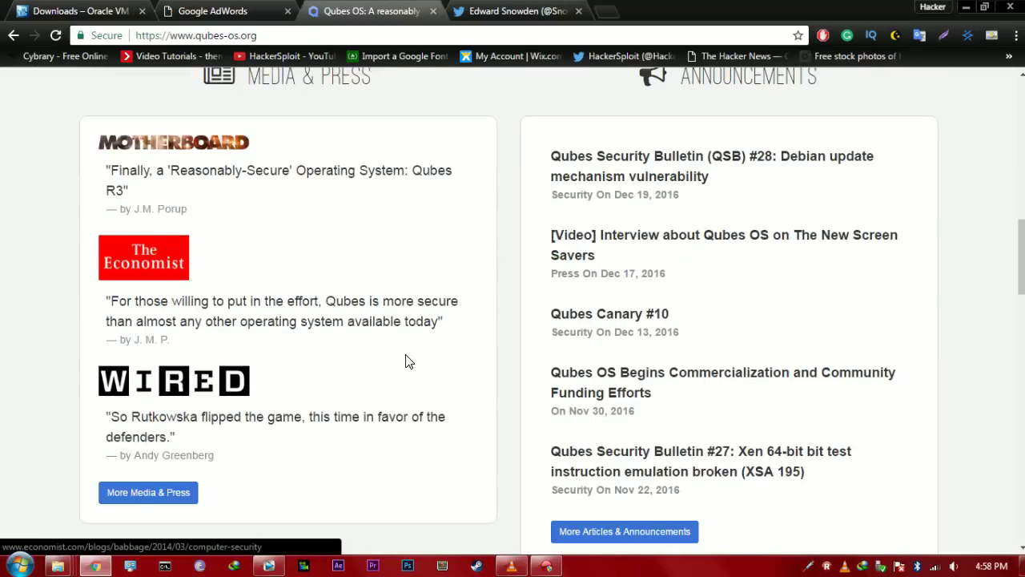
{"action": "scroll", "coordinate": [408, 361], "scroll_direction": "up", "scroll_amount": 12}
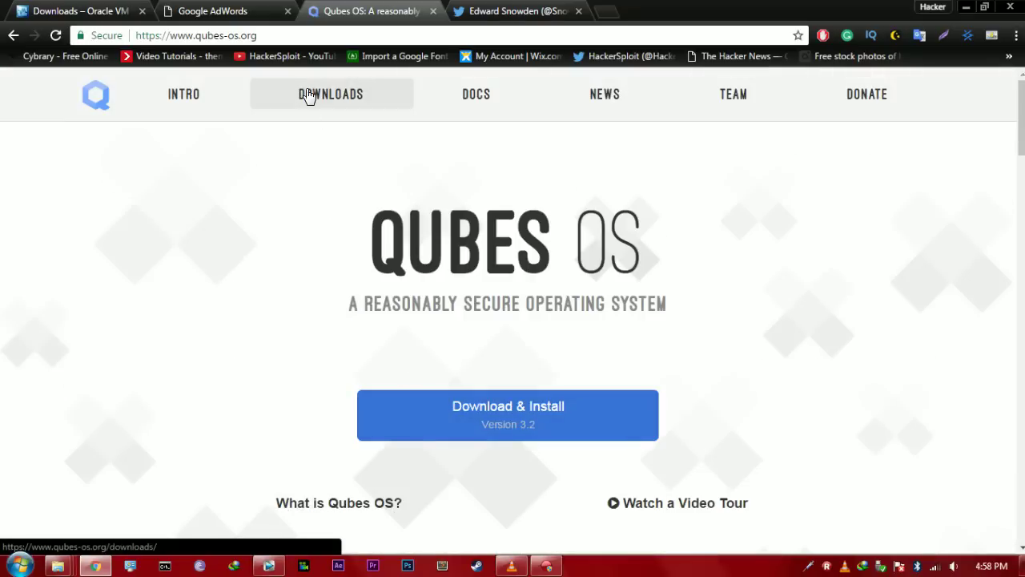
Open the Qubes OS downloads page and examine the file sizes of Release 3.2, Release 3.1 and the Live USB edition
{"action": "left_click", "coordinate": [309, 95]}
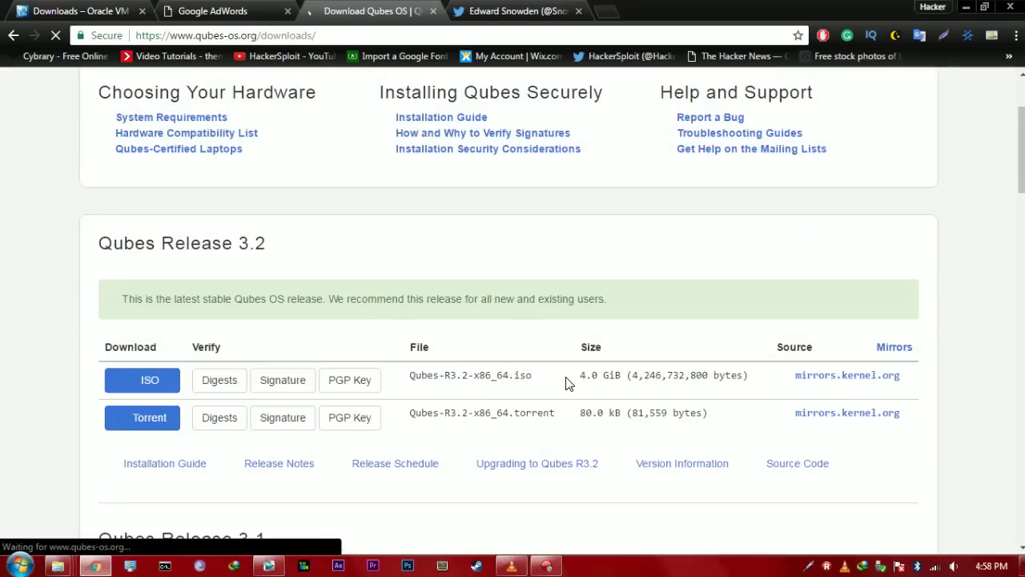
{"action": "left_click_drag", "start_coordinate": [568, 382], "coordinate": [754, 382]}
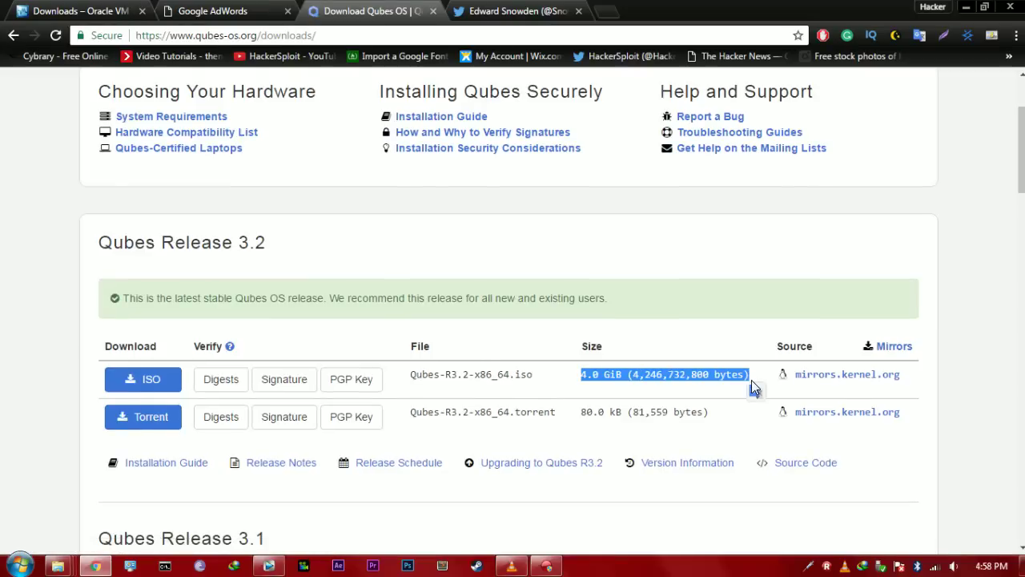
{"action": "left_click", "coordinate": [723, 435]}
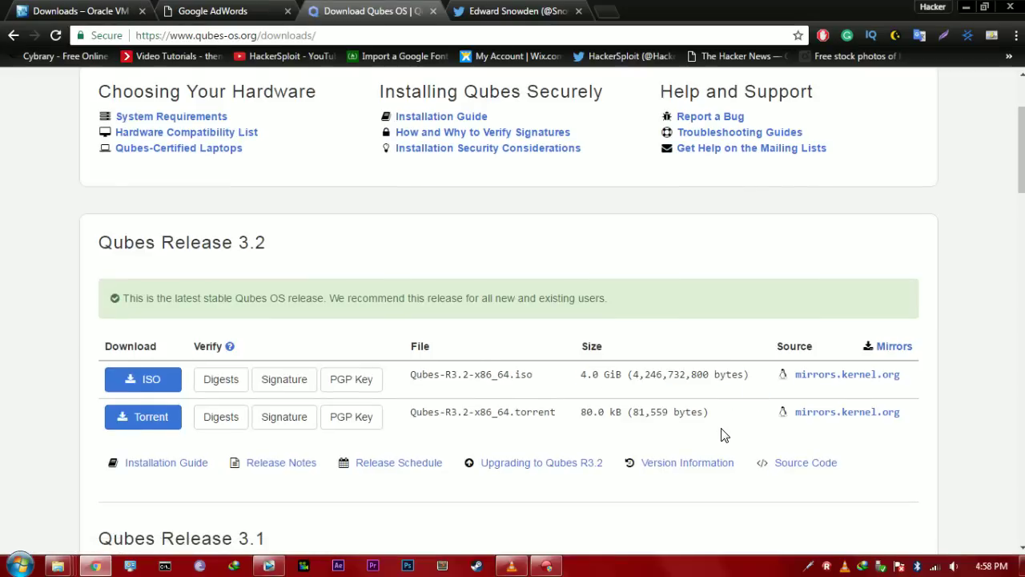
{"action": "scroll", "coordinate": [723, 435], "scroll_direction": "down", "scroll_amount": 3}
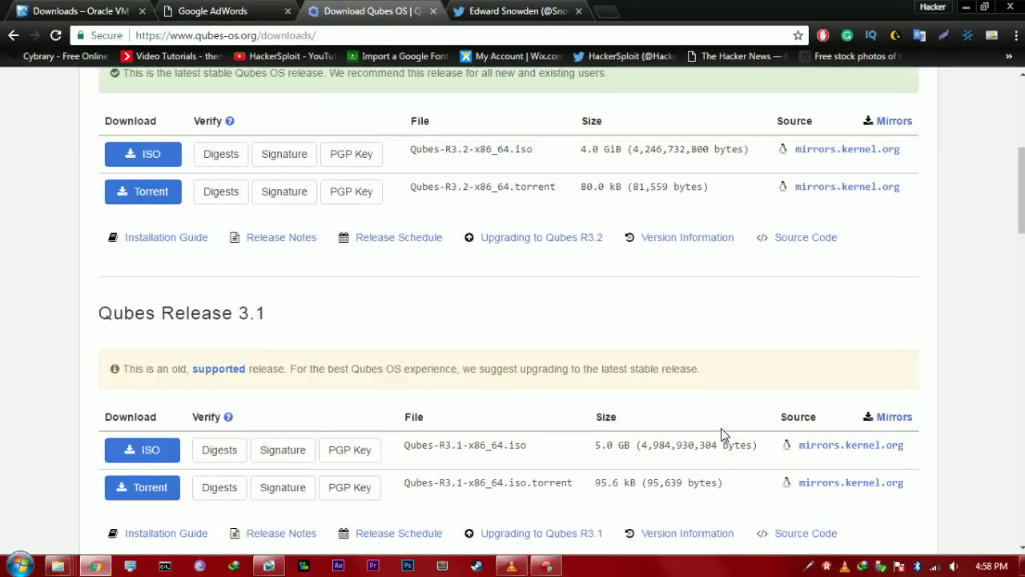
{"action": "scroll", "coordinate": [723, 435], "scroll_direction": "down", "scroll_amount": 1}
{"action": "scroll", "coordinate": [566, 423], "scroll_direction": "down", "scroll_amount": 2}
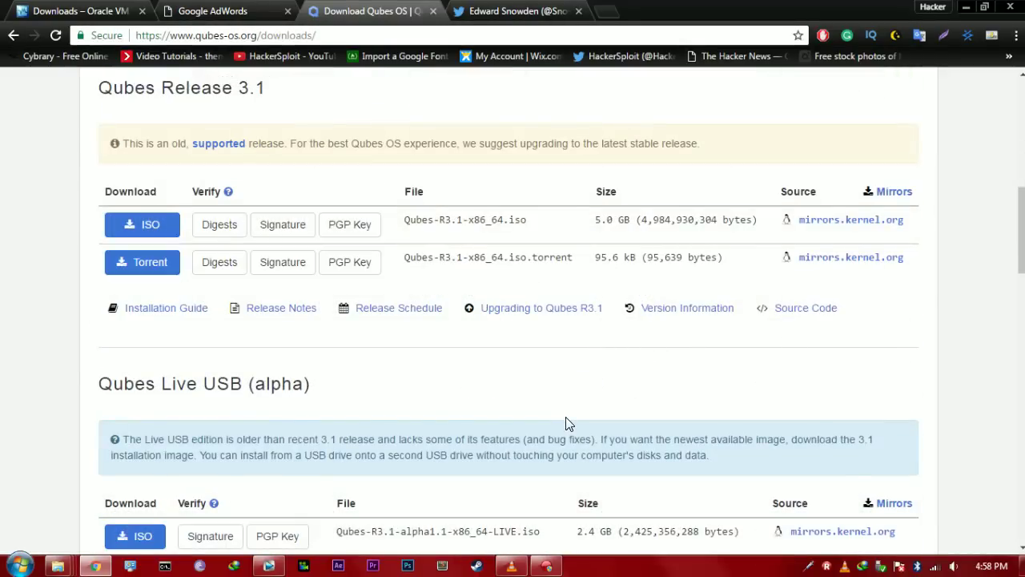
Examine the Live USB (alpha) file size and the Release 3.0 entry on the Qubes OS downloads page
{"action": "scroll", "coordinate": [260, 397], "scroll_direction": "down", "scroll_amount": 2}
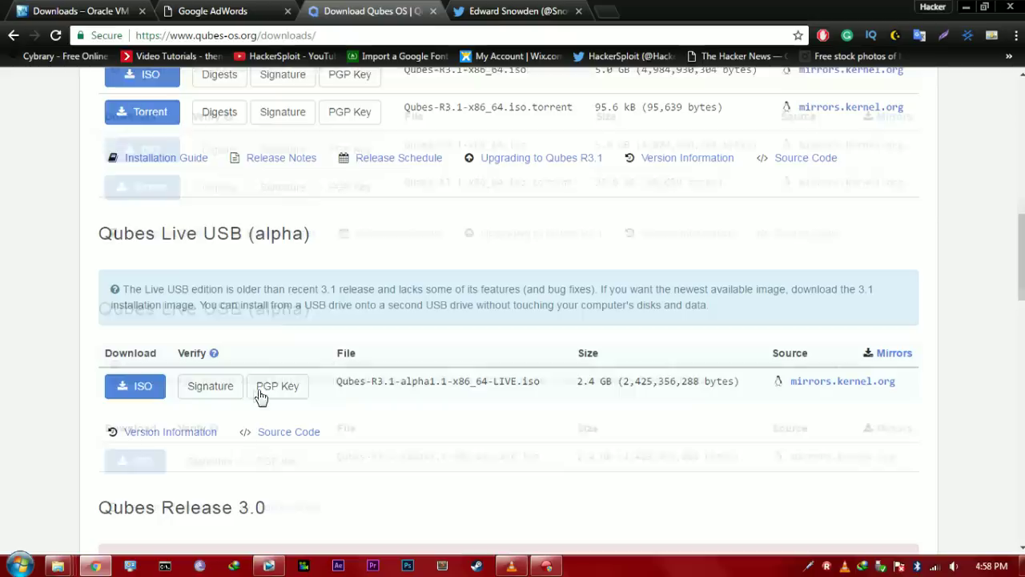
{"action": "left_click_drag", "start_coordinate": [558, 383], "coordinate": [693, 385]}
{"action": "left_click", "coordinate": [692, 409]}
{"action": "scroll", "coordinate": [370, 426], "scroll_direction": "down", "scroll_amount": 2}
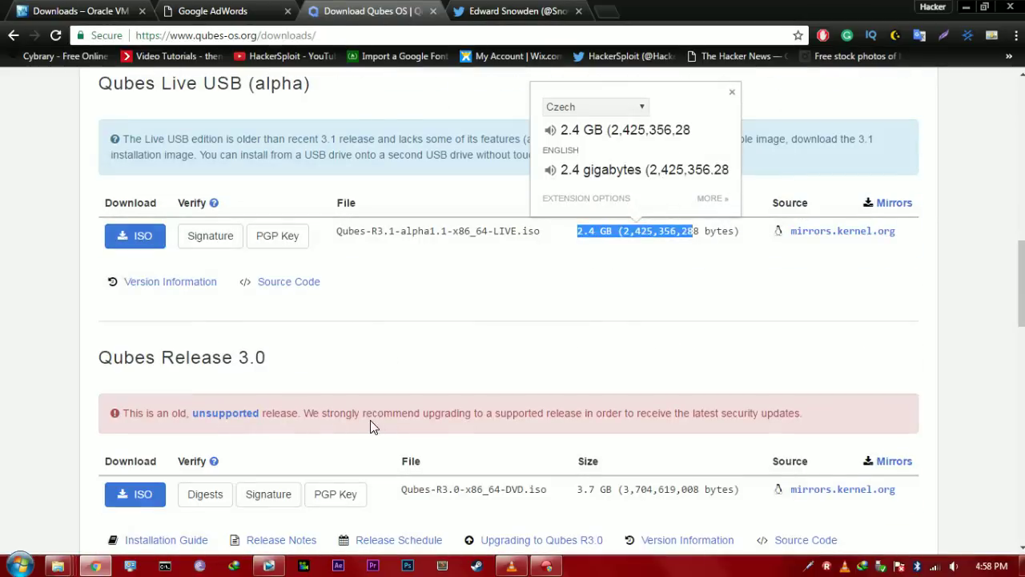
{"action": "scroll", "coordinate": [403, 428], "scroll_direction": "up", "scroll_amount": 12}
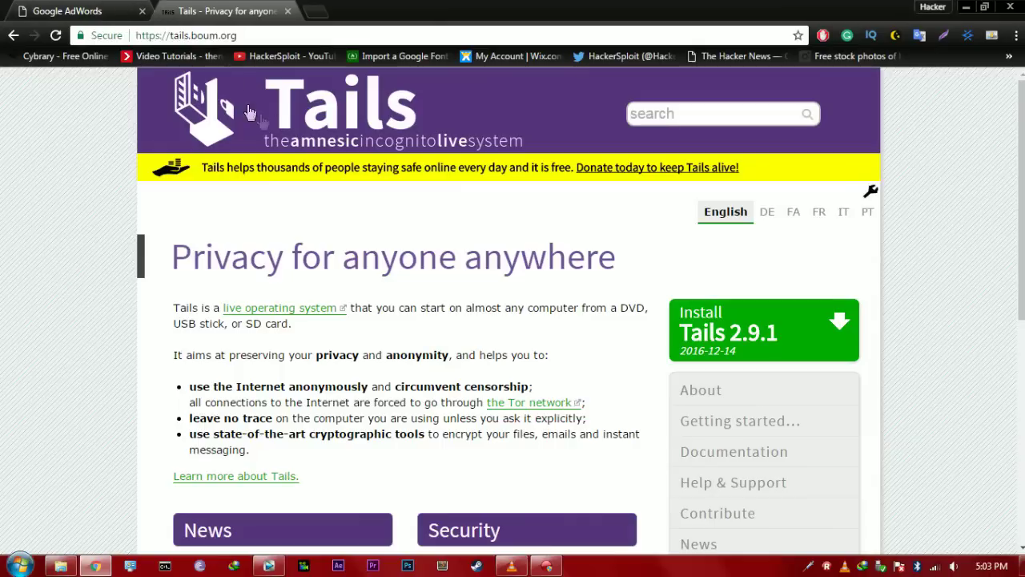
Read the Tails home page introduction about the live operating system and its privacy and anonymity aims
{"action": "mouse_move", "coordinate": [775, 192]}
{"action": "scroll", "coordinate": [438, 342], "scroll_direction": "down", "scroll_amount": 2}
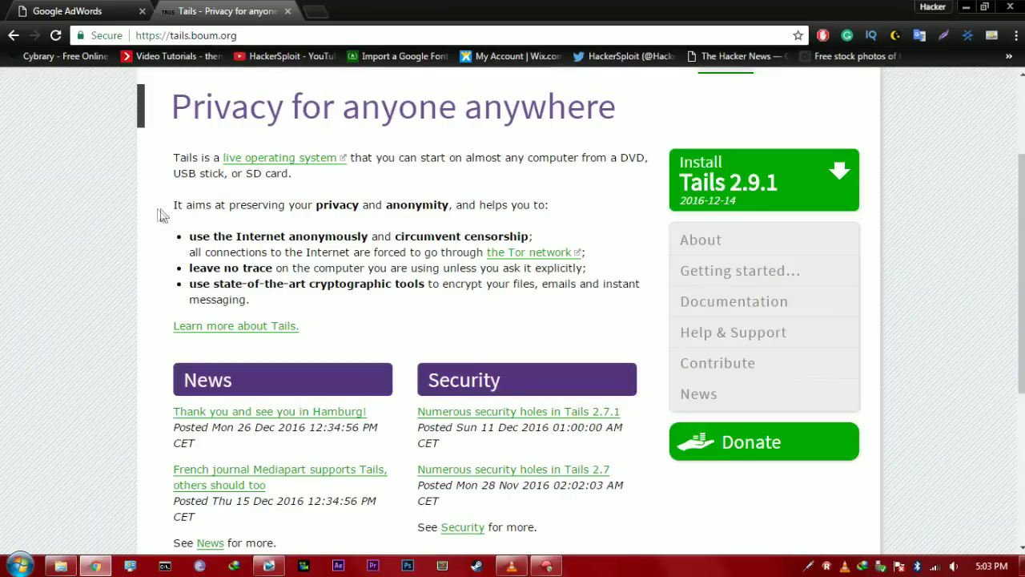
{"action": "left_click_drag", "start_coordinate": [160, 211], "coordinate": [558, 206]}
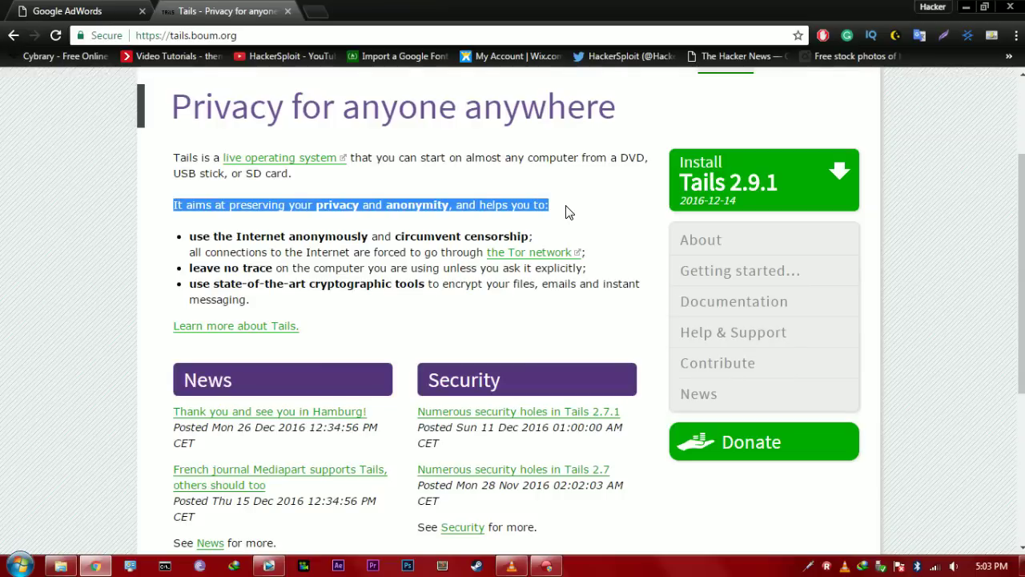
{"action": "left_click", "coordinate": [546, 206]}
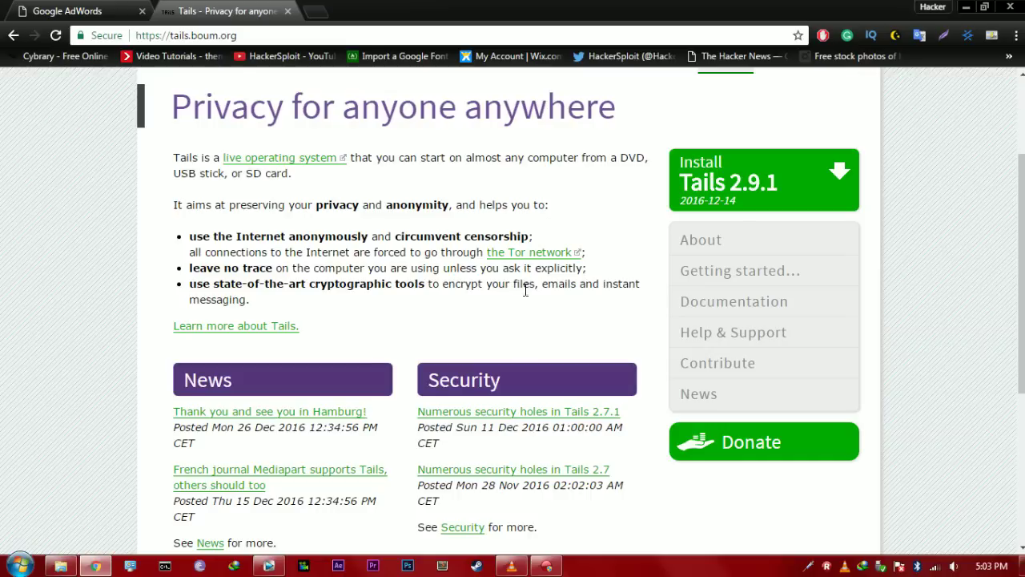
{"action": "scroll", "coordinate": [526, 281], "scroll_direction": "up", "scroll_amount": 1}
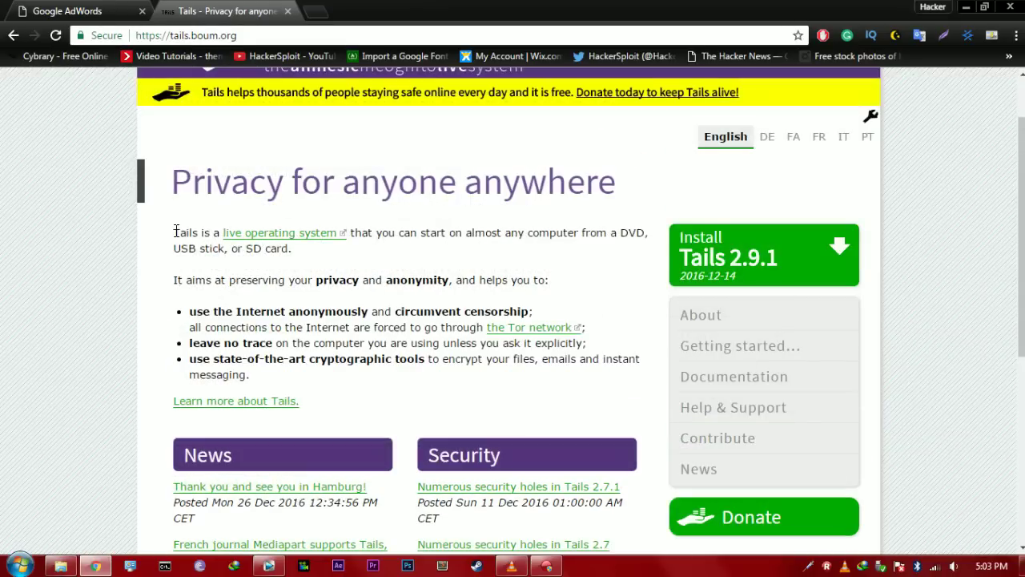
{"action": "left_click_drag", "start_coordinate": [173, 232], "coordinate": [407, 245]}
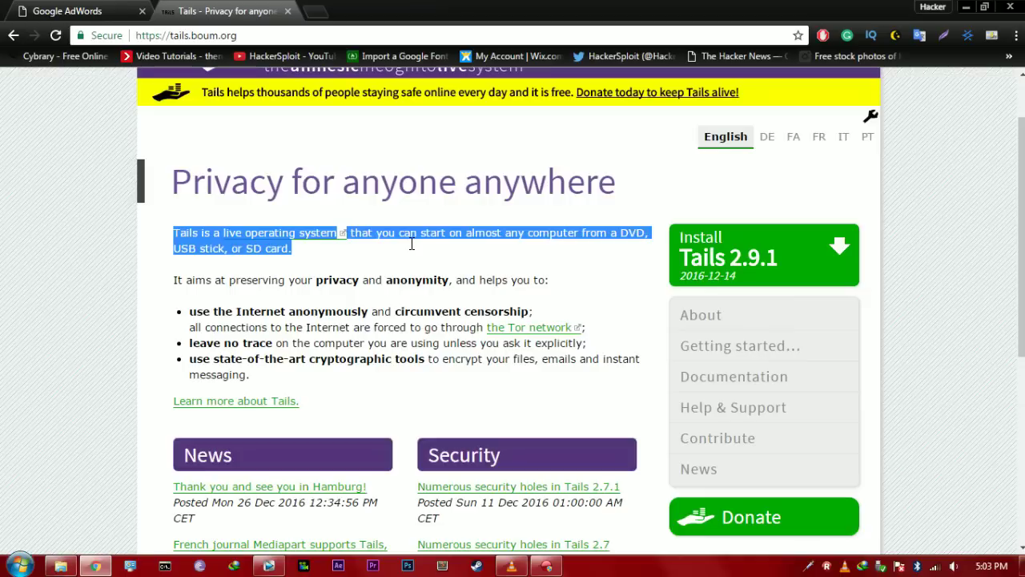
{"action": "left_click", "coordinate": [453, 314]}
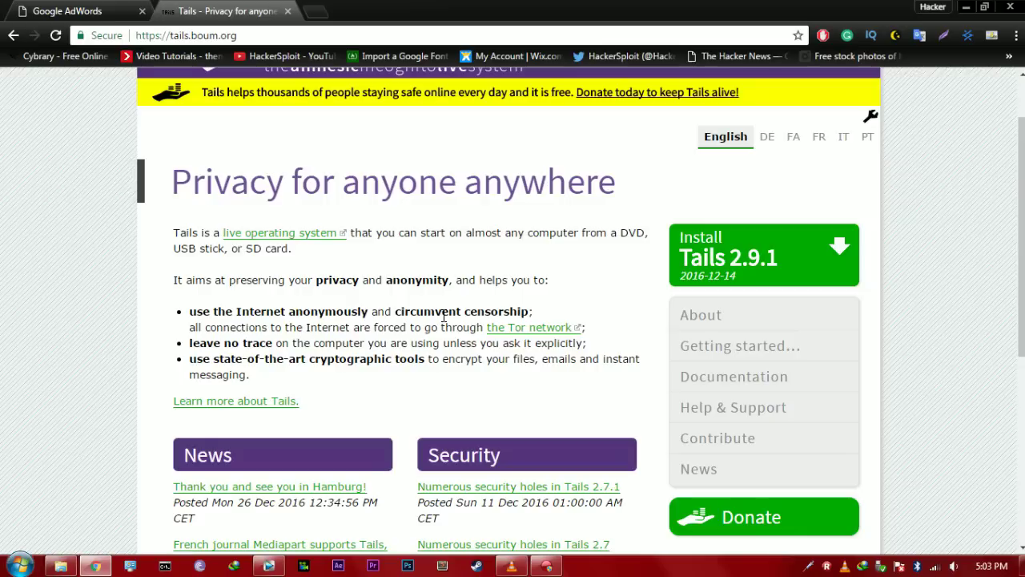
Look over the News and Security sections of the Tails home page and read the "leave no trace" point
{"action": "scroll", "coordinate": [445, 352], "scroll_direction": "down", "scroll_amount": 5}
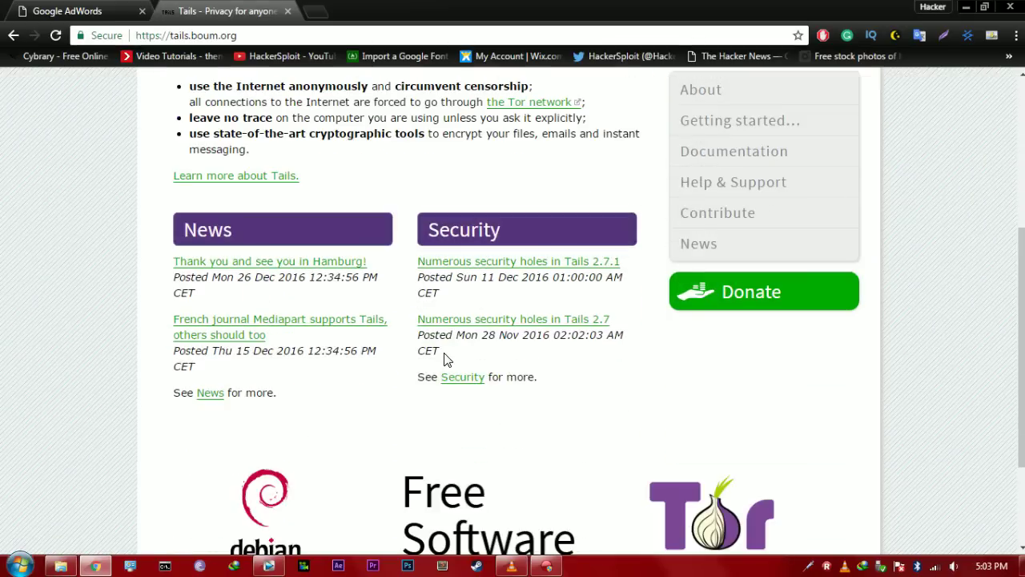
{"action": "scroll", "coordinate": [446, 359], "scroll_direction": "up", "scroll_amount": 6}
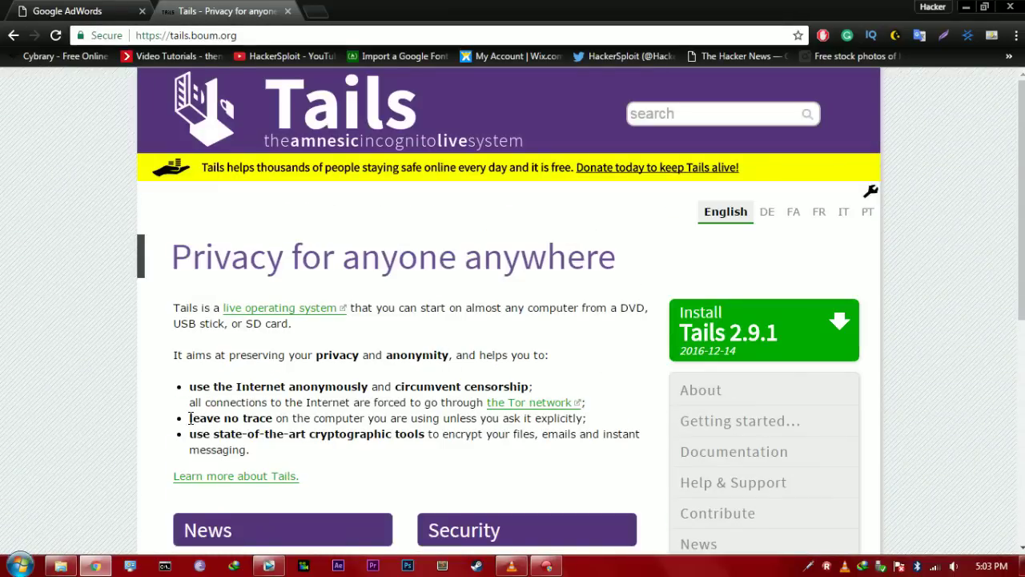
{"action": "mouse_move", "coordinate": [189, 418]}
{"action": "left_mouse_down"}
{"action": "mouse_move", "coordinate": [524, 433]}
{"action": "mouse_move", "coordinate": [596, 419]}
{"action": "left_mouse_up"}
{"action": "left_click", "coordinate": [596, 425]}
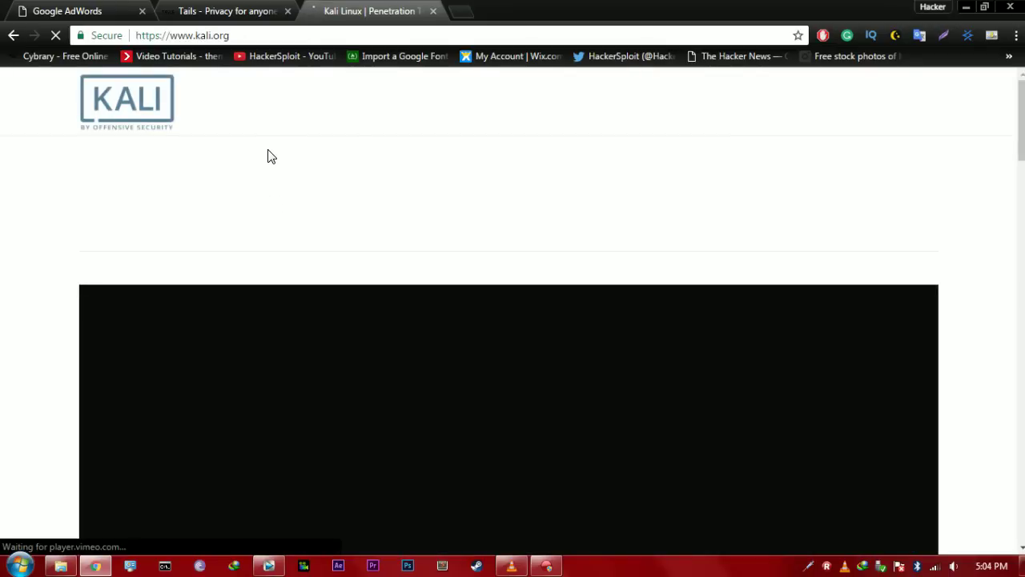
Look over the Kali Linux home page banner and the download, documentation, community and Offensive Security summaries
{"action": "scroll", "coordinate": [268, 152], "scroll_direction": "down", "scroll_amount": 4}
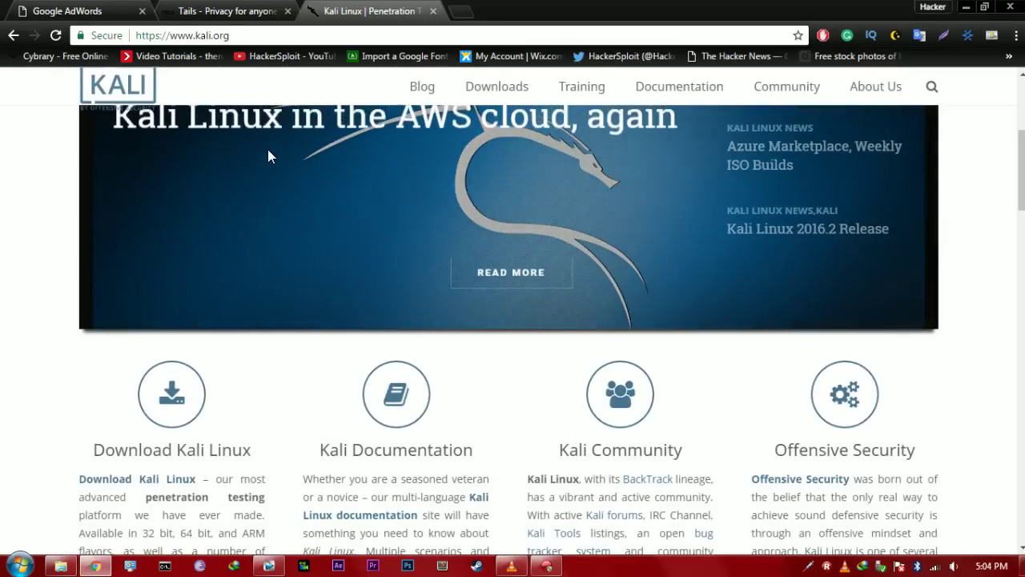
{"action": "scroll", "coordinate": [416, 186], "scroll_direction": "up", "scroll_amount": 3}
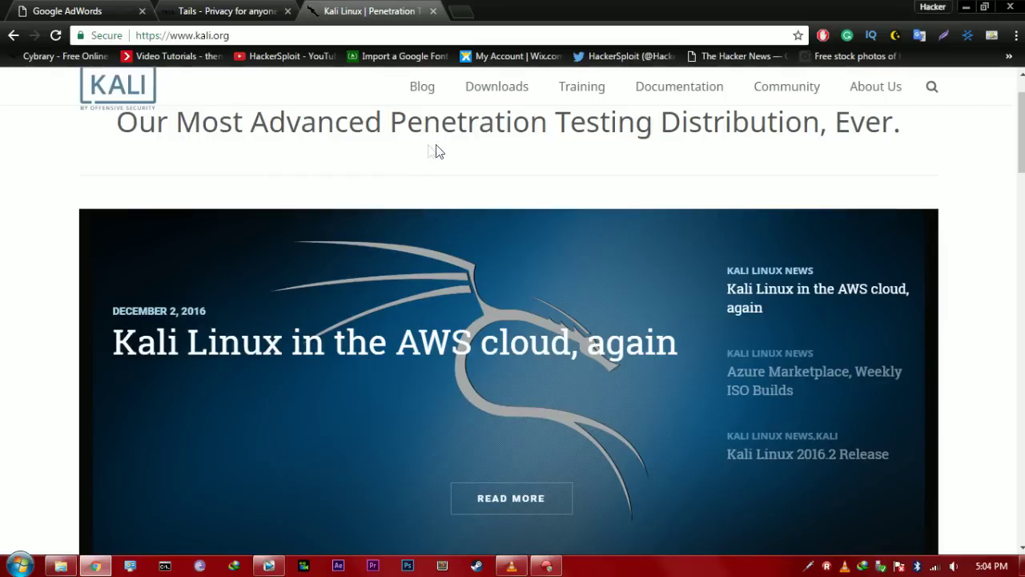
{"action": "scroll", "coordinate": [300, 208], "scroll_direction": "down", "scroll_amount": 3}
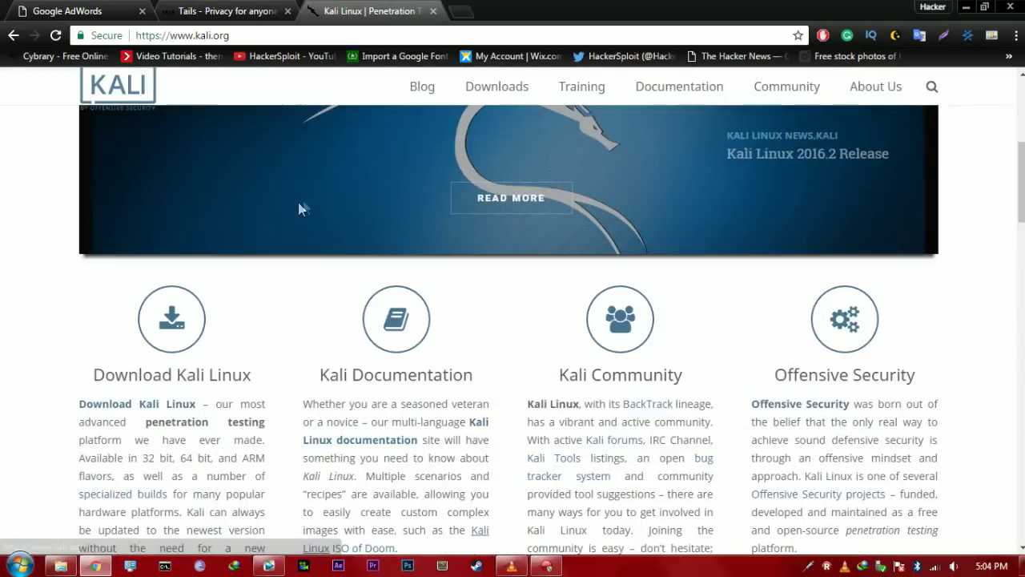
{"action": "scroll", "coordinate": [301, 208], "scroll_direction": "down", "scroll_amount": 2}
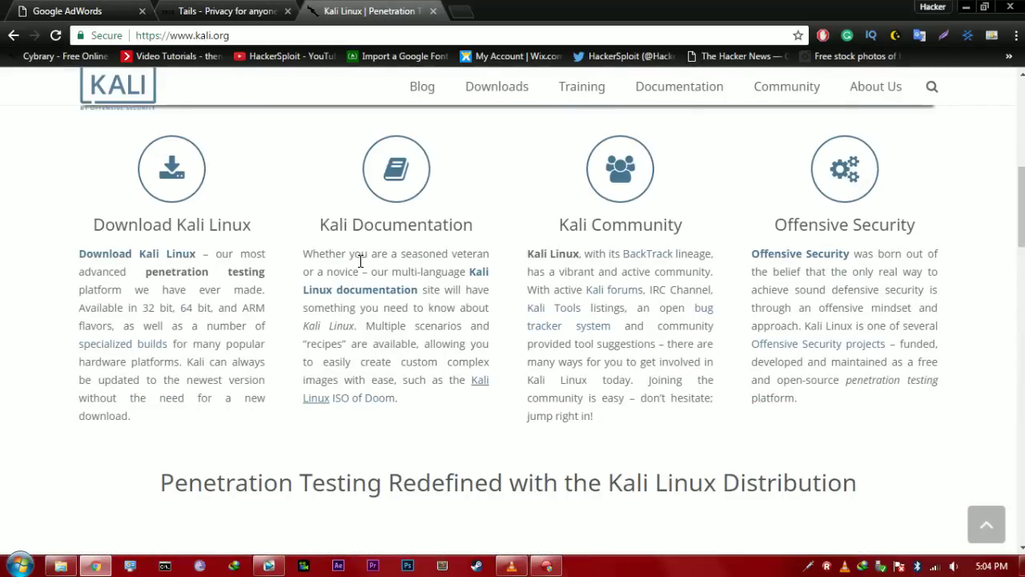
Skim the latest blog posts on the Kali Linux home page through to the Videos and Tutorials section
{"action": "scroll", "coordinate": [360, 260], "scroll_direction": "down", "scroll_amount": 3}
{"action": "scroll", "coordinate": [360, 264], "scroll_direction": "down", "scroll_amount": 2}
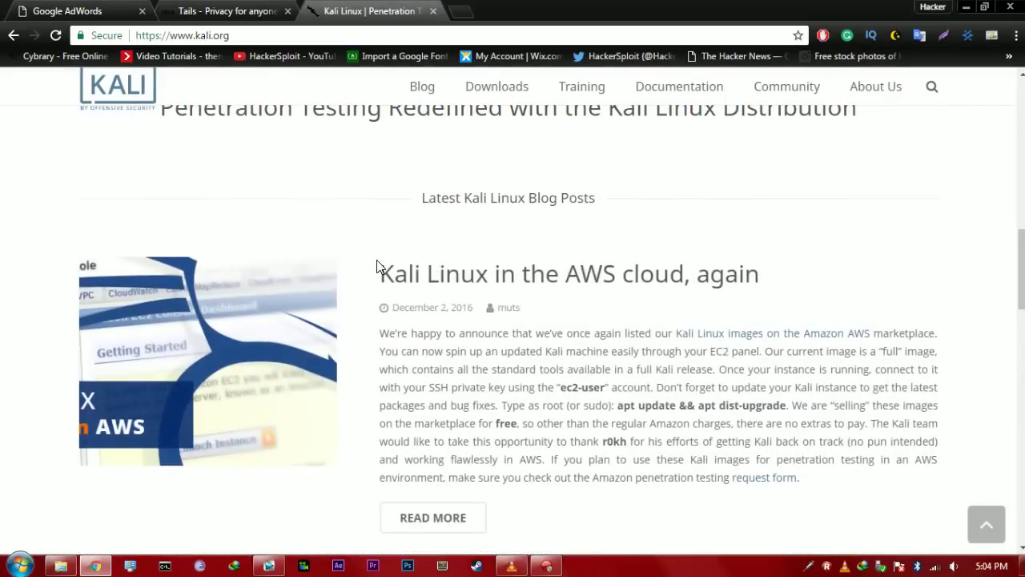
{"action": "scroll", "coordinate": [376, 266], "scroll_direction": "down", "scroll_amount": 3}
{"action": "scroll", "coordinate": [435, 270], "scroll_direction": "down", "scroll_amount": 4}
{"action": "scroll", "coordinate": [540, 288], "scroll_direction": "down", "scroll_amount": 2}
{"action": "scroll", "coordinate": [543, 290], "scroll_direction": "down", "scroll_amount": 2}
Open the All About Kali Linux page and read about the distribution and its core developers
{"action": "mouse_move", "coordinate": [873, 97]}
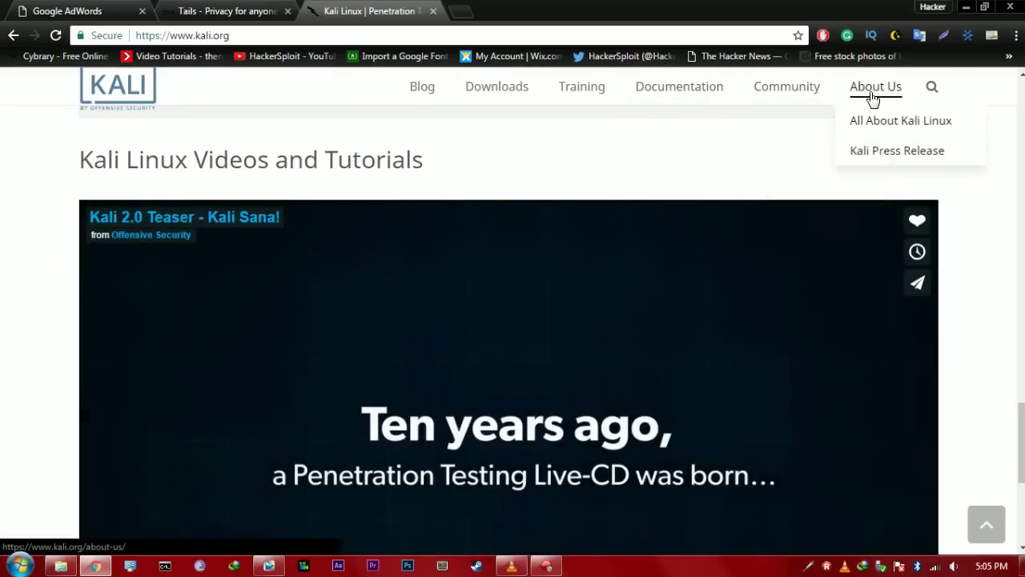
{"action": "left_click", "coordinate": [889, 119]}
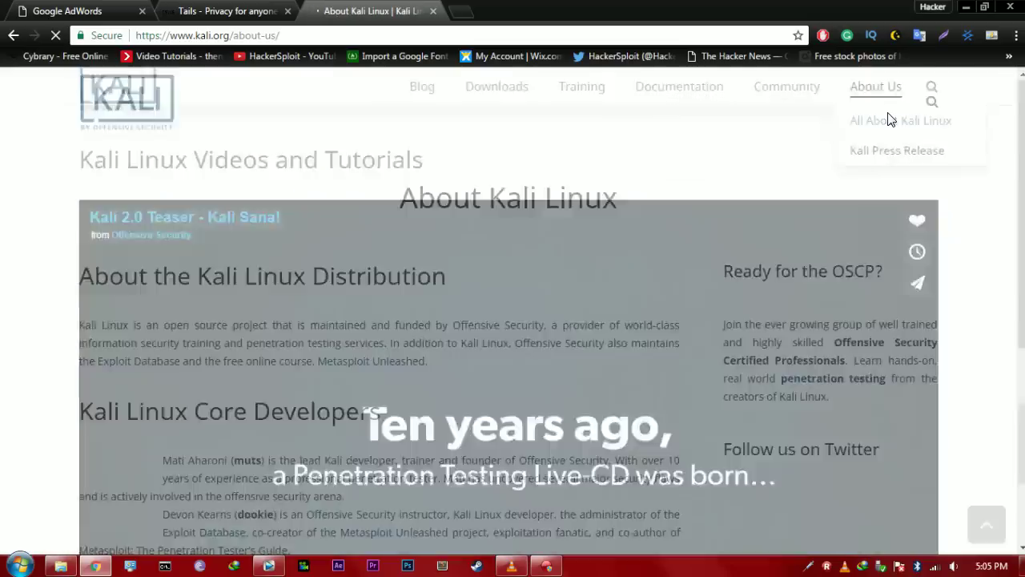
{"action": "scroll", "coordinate": [460, 252], "scroll_direction": "down", "scroll_amount": 2}
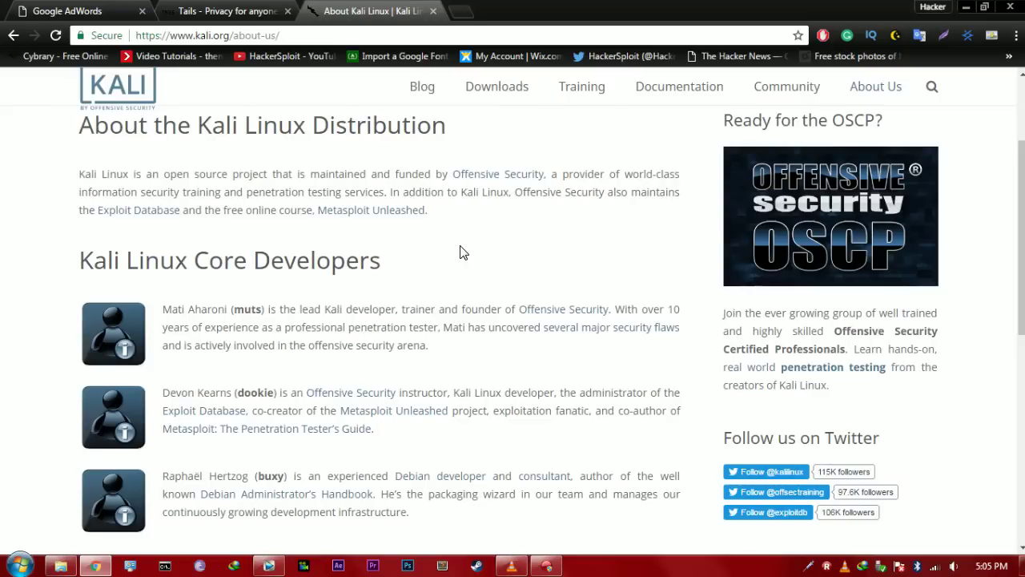
{"action": "scroll", "coordinate": [460, 252], "scroll_direction": "up", "scroll_amount": 2}
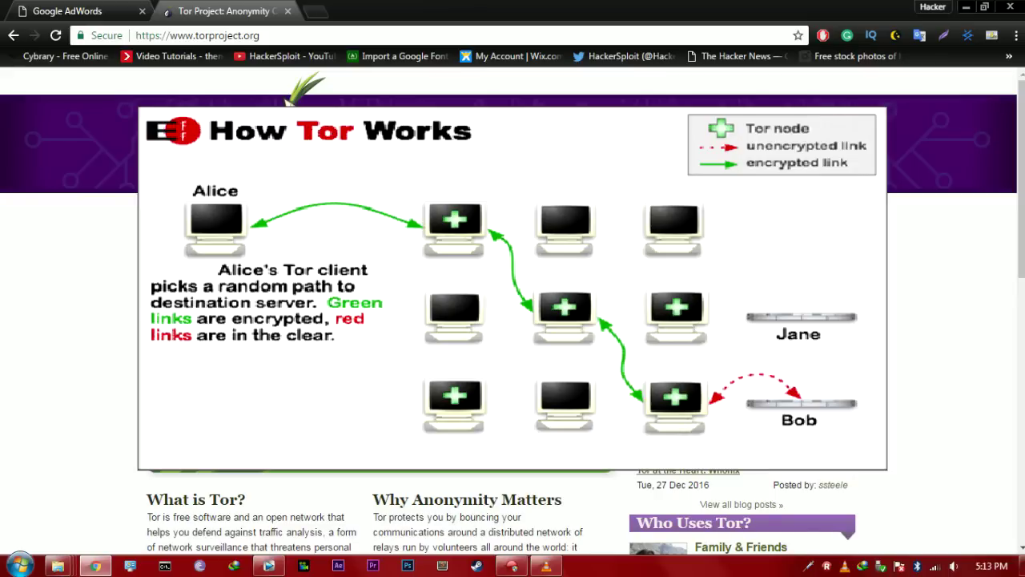
Open the Tor download page from the Tor Project home page and review the Tor Browser for Windows download and usage advice
{"action": "scroll", "coordinate": [512, 320], "scroll_direction": "down", "scroll_amount": 5}
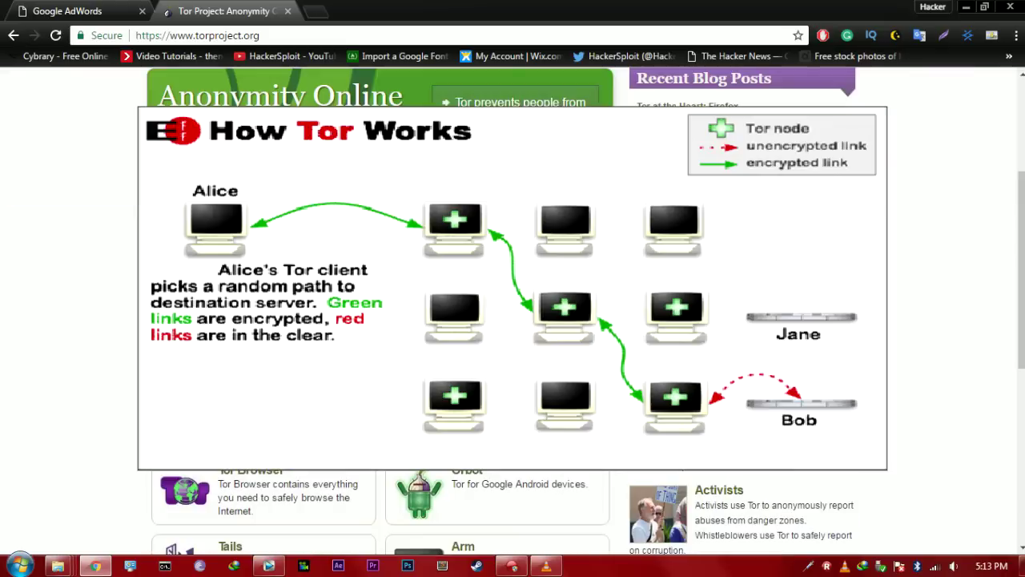
{"action": "left_click", "coordinate": [363, 237]}
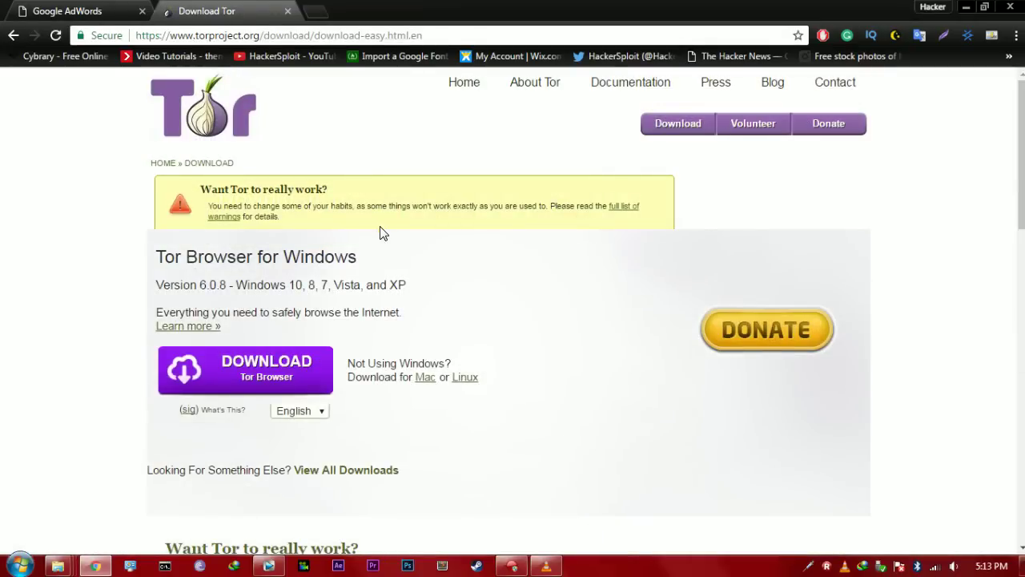
{"action": "scroll", "coordinate": [381, 233], "scroll_direction": "down", "scroll_amount": 5}
{"action": "scroll", "coordinate": [379, 240], "scroll_direction": "up", "scroll_amount": 4}
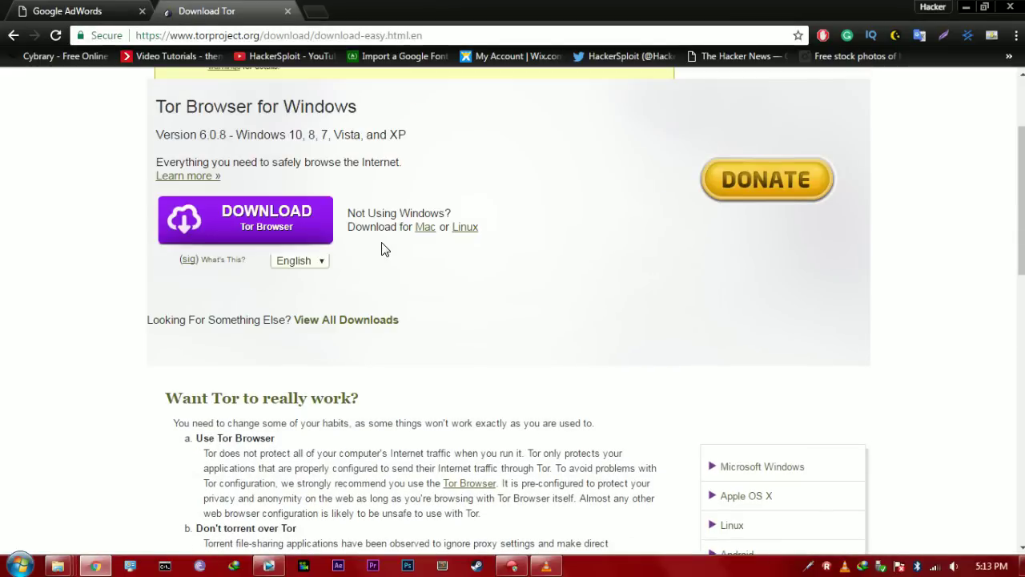
{"action": "scroll", "coordinate": [381, 249], "scroll_direction": "up", "scroll_amount": 2}
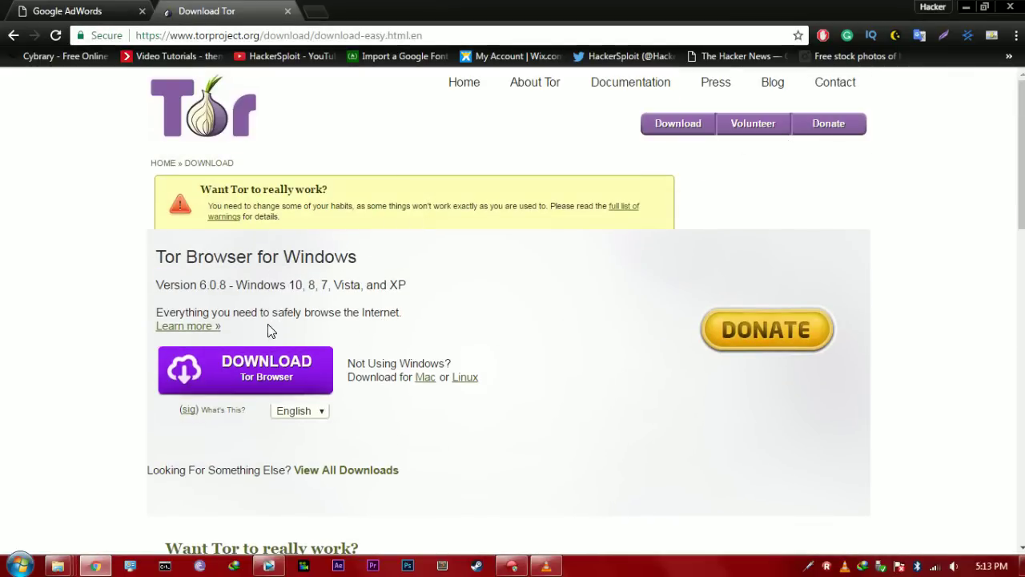
{"action": "scroll", "coordinate": [303, 375], "scroll_direction": "down", "scroll_amount": 1}
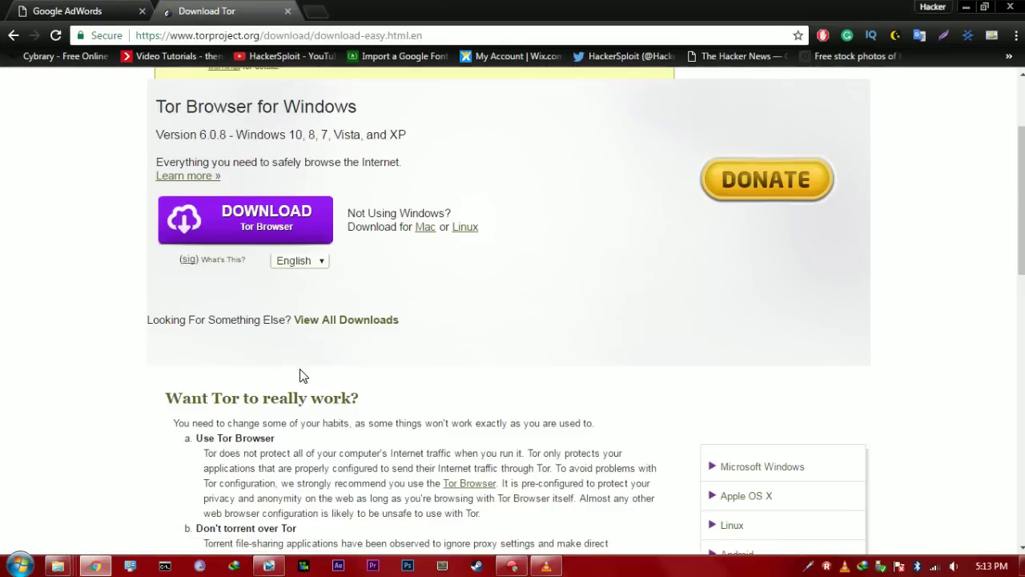
{"action": "scroll", "coordinate": [301, 376], "scroll_direction": "down", "scroll_amount": 9}
{"action": "scroll", "coordinate": [300, 374], "scroll_direction": "up", "scroll_amount": 11}
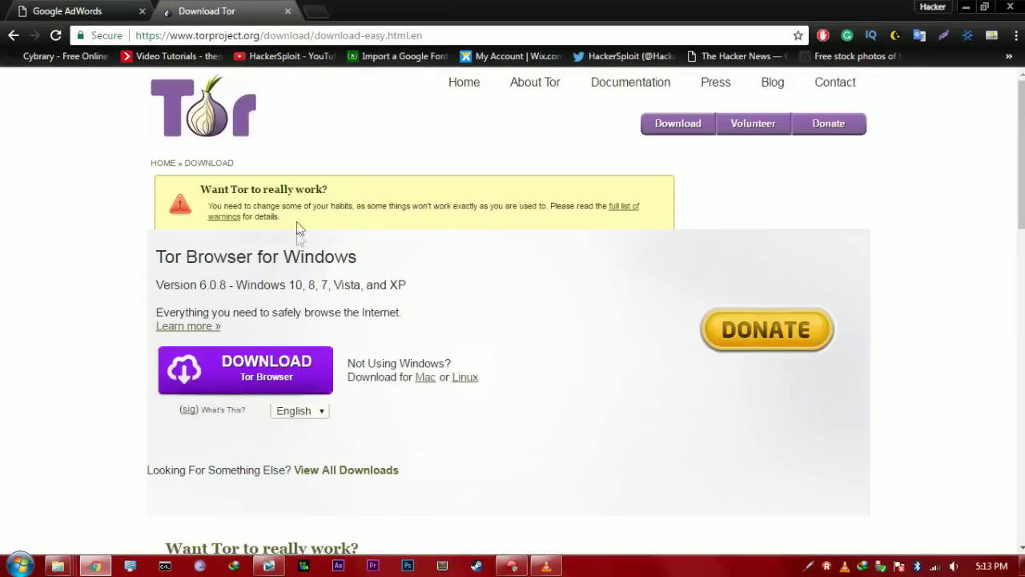
Start downloading the English Tor Browser installer for Windows, then discard the file
{"action": "left_click", "coordinate": [304, 365]}
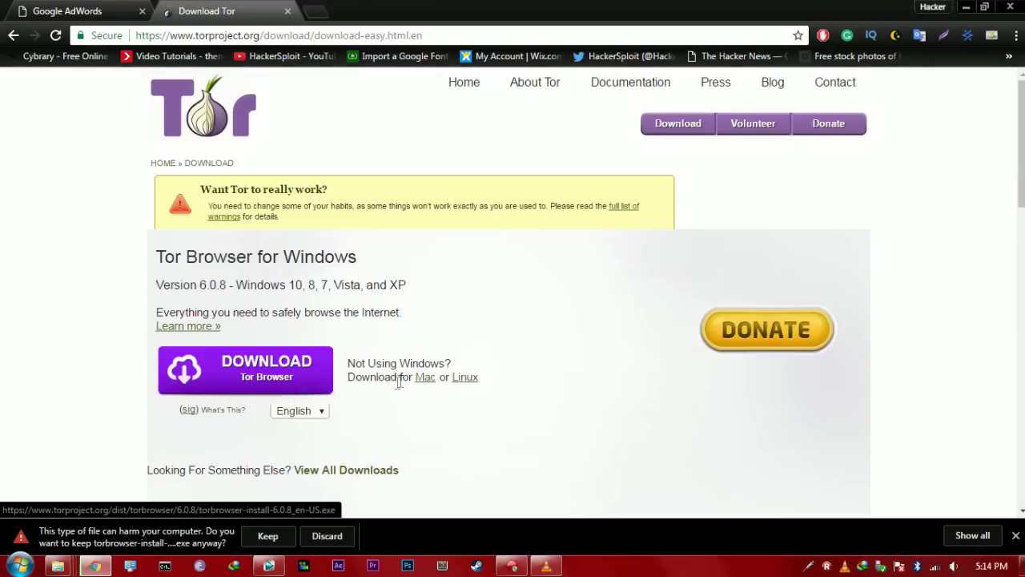
{"action": "left_click", "coordinate": [326, 536]}
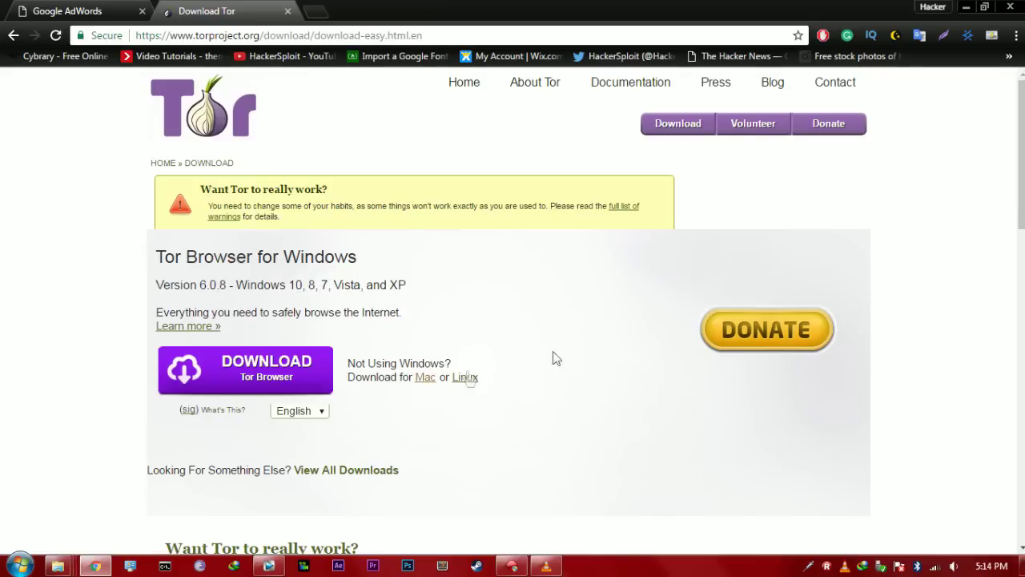
Look over the Tor usage advice and the download links for other platforms on the Tor download page
{"action": "scroll", "coordinate": [744, 294], "scroll_direction": "down", "scroll_amount": 2}
{"action": "scroll", "coordinate": [719, 312], "scroll_direction": "down", "scroll_amount": 3}
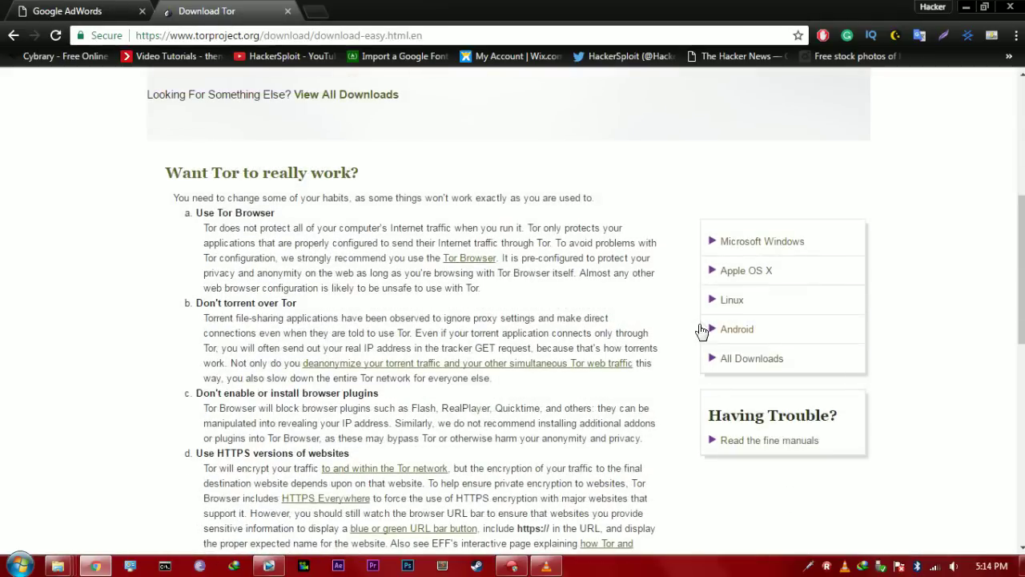
{"action": "scroll", "coordinate": [501, 318], "scroll_direction": "up", "scroll_amount": 4}
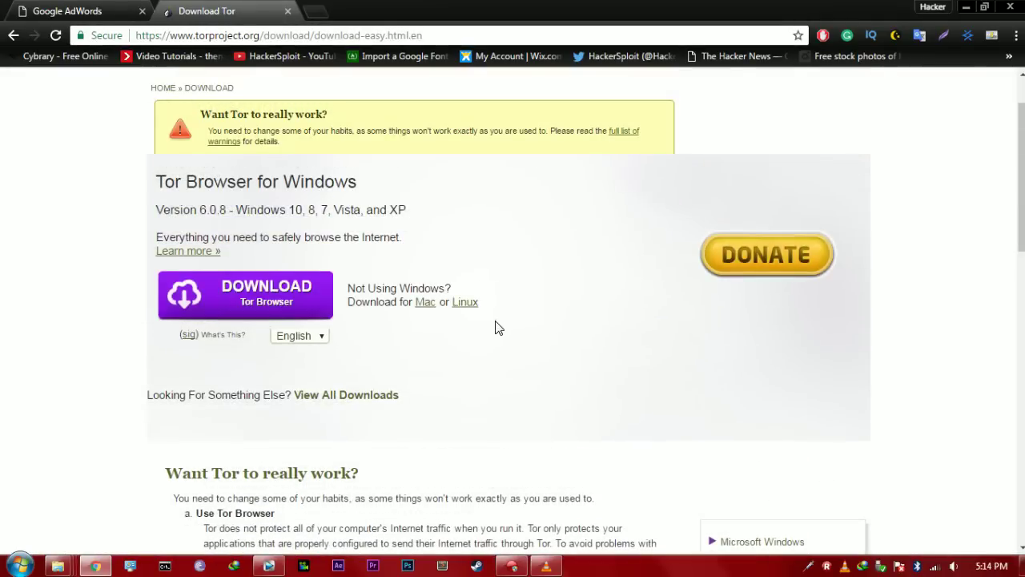
Minimize the browser and the Action! recorder, then open the Browser folder inside the desktop's Tor Browser folder
{"action": "left_click", "coordinate": [963, 8]}
{"action": "left_click", "coordinate": [961, 9]}
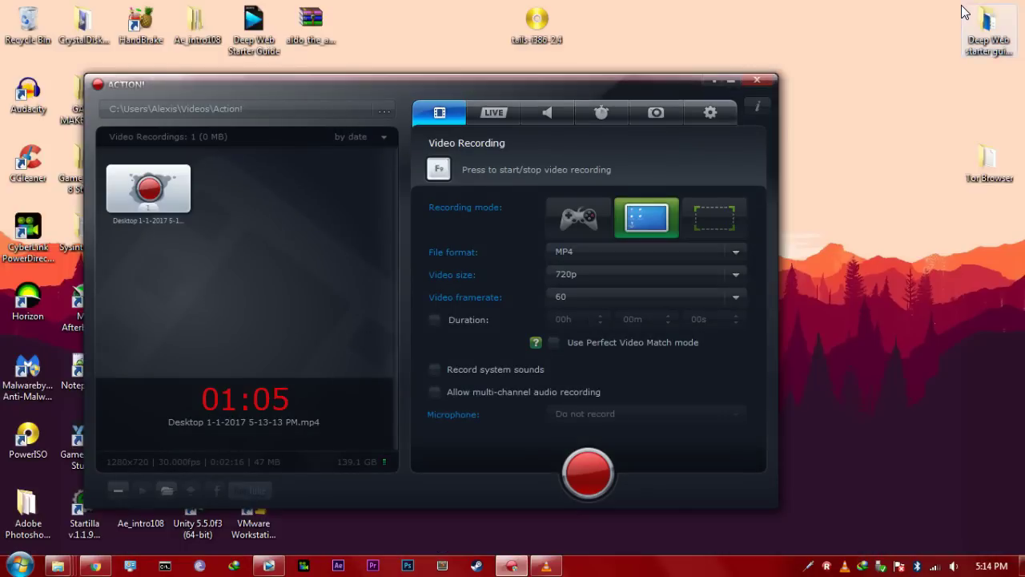
{"action": "left_click", "coordinate": [730, 81]}
{"action": "right_click", "coordinate": [735, 108]}
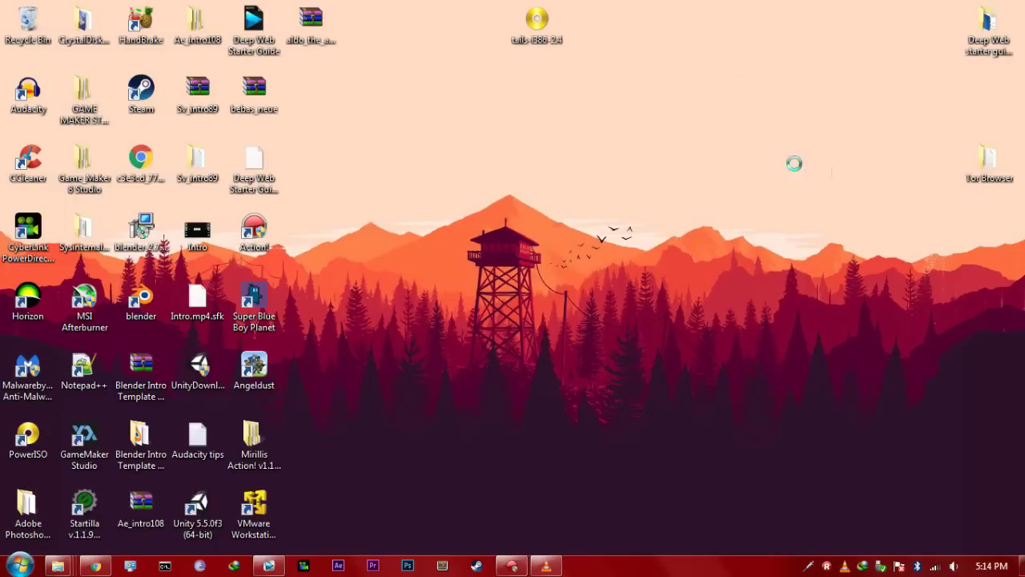
{"action": "left_click", "coordinate": [989, 163]}
{"action": "double_click", "coordinate": [989, 163]}
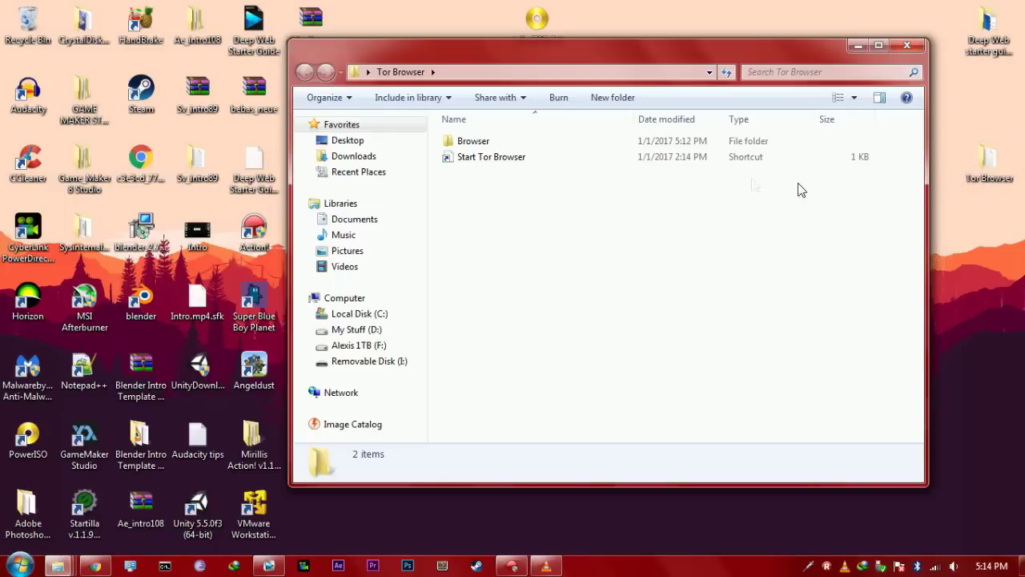
{"action": "double_click", "coordinate": [611, 146]}
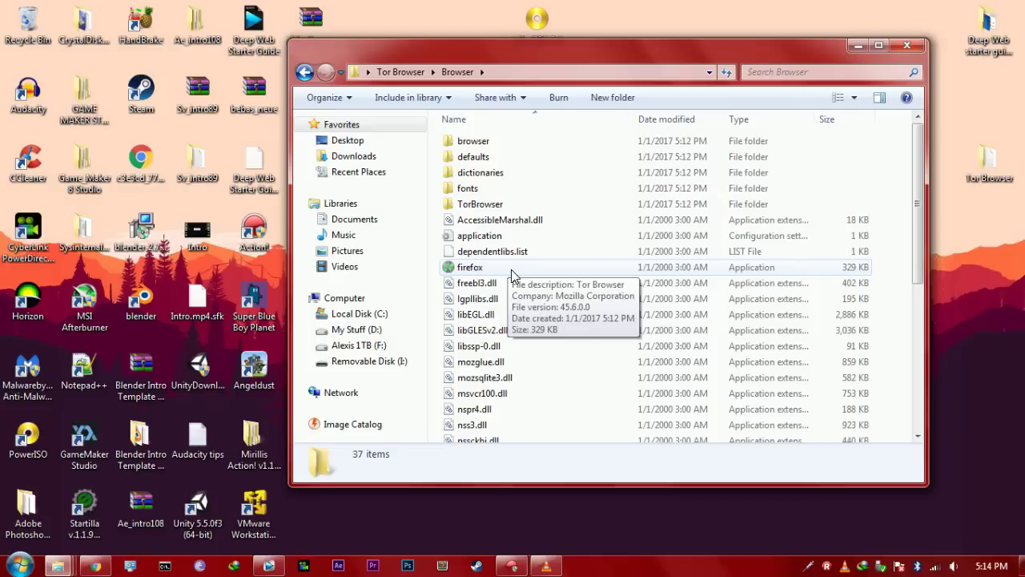
Launch the Tor Browser from the firefox application in the Browser folder, look over its welcome page and reposition its window
{"action": "left_click", "coordinate": [511, 567]}
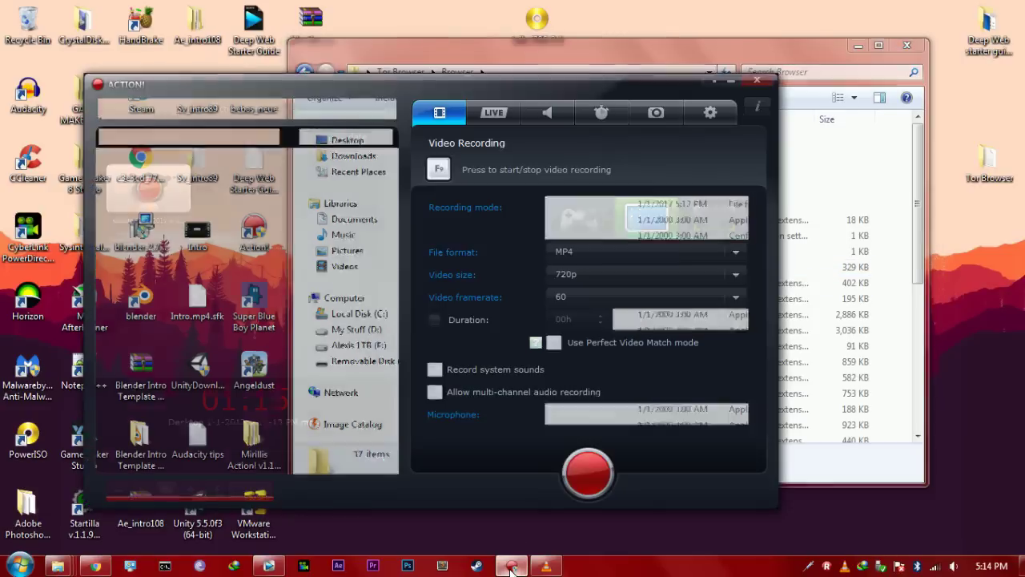
{"action": "left_click", "coordinate": [511, 566]}
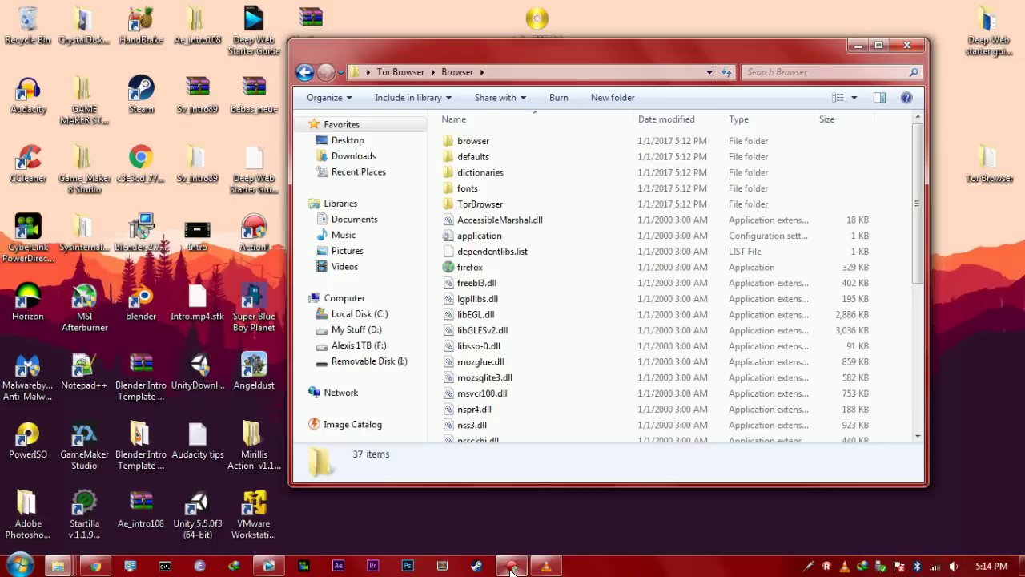
{"action": "double_click", "coordinate": [532, 270]}
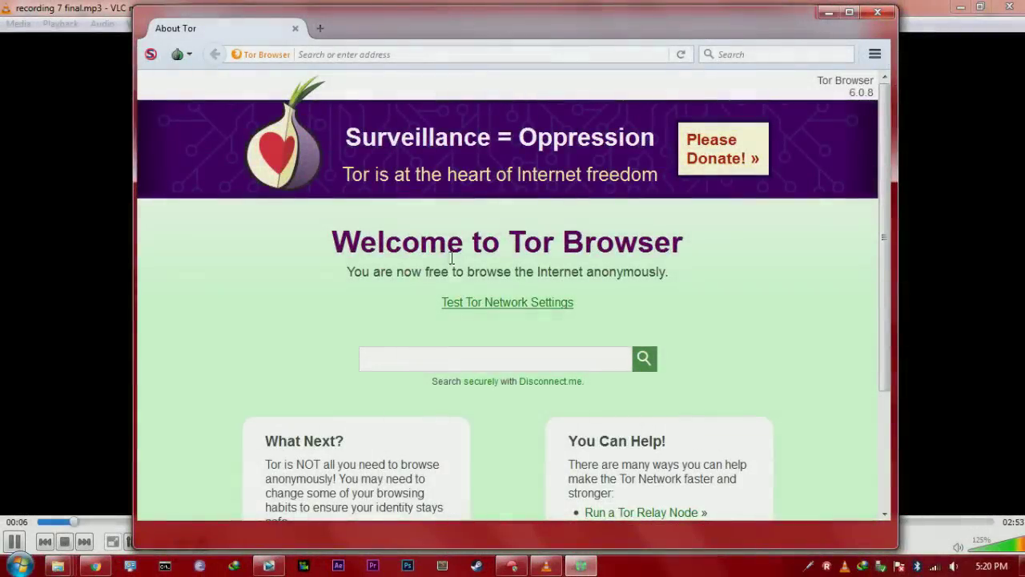
{"action": "scroll", "coordinate": [445, 256], "scroll_direction": "down", "scroll_amount": 3}
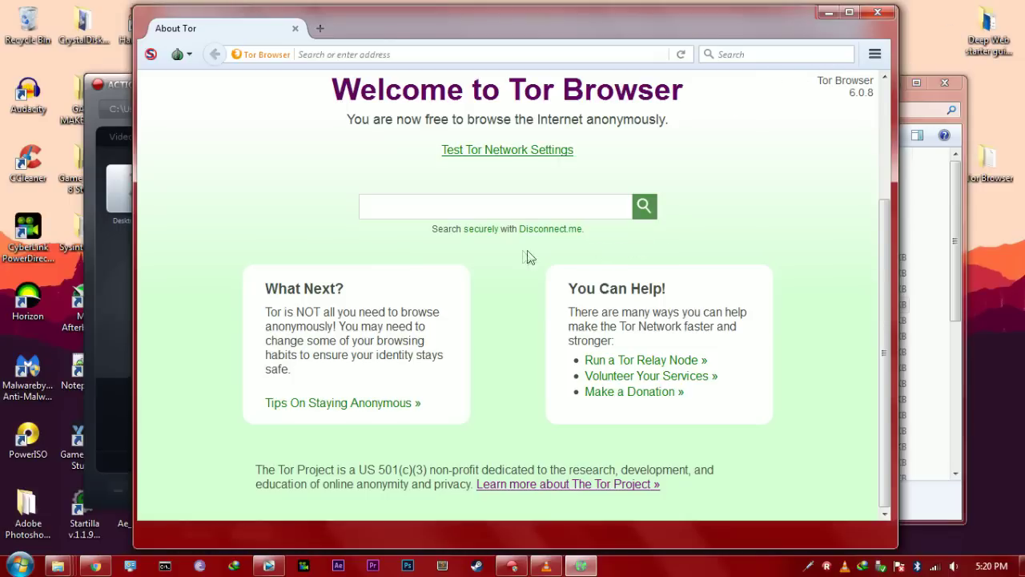
{"action": "scroll", "coordinate": [418, 182], "scroll_direction": "up", "scroll_amount": 3}
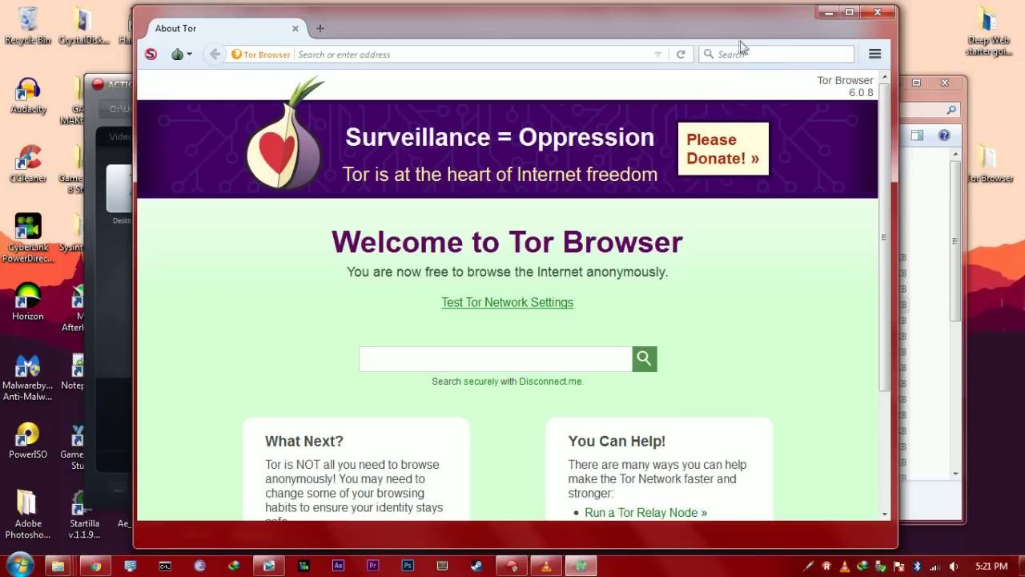
{"action": "left_click_drag", "start_coordinate": [736, 38], "coordinate": [675, 41]}
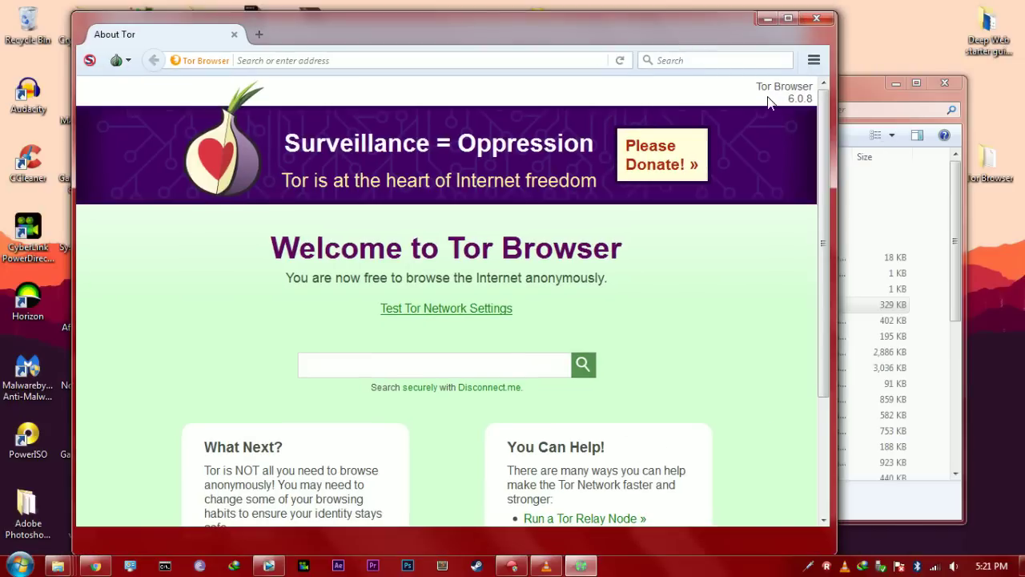
Maximize the Tor Browser window, dismiss the monitor-size tracking warning and restore the window to its smaller size
{"action": "left_click", "coordinate": [787, 17]}
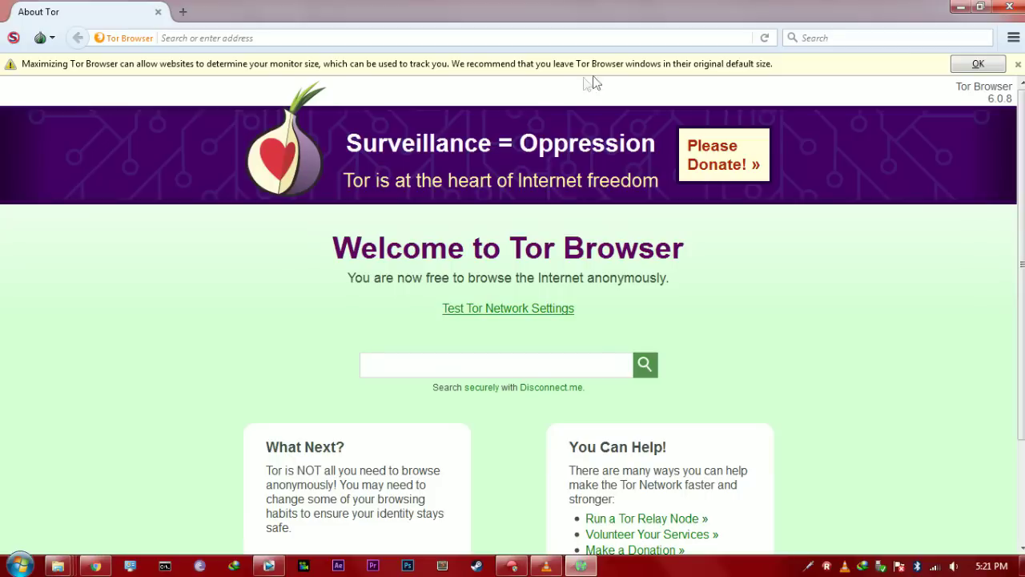
{"action": "left_click", "coordinate": [975, 64]}
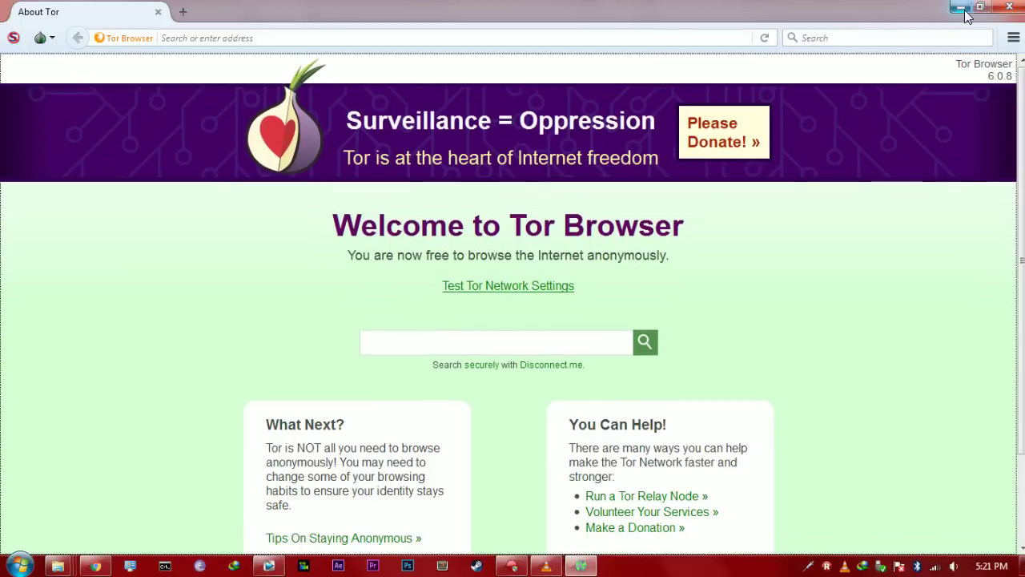
{"action": "left_click", "coordinate": [978, 8]}
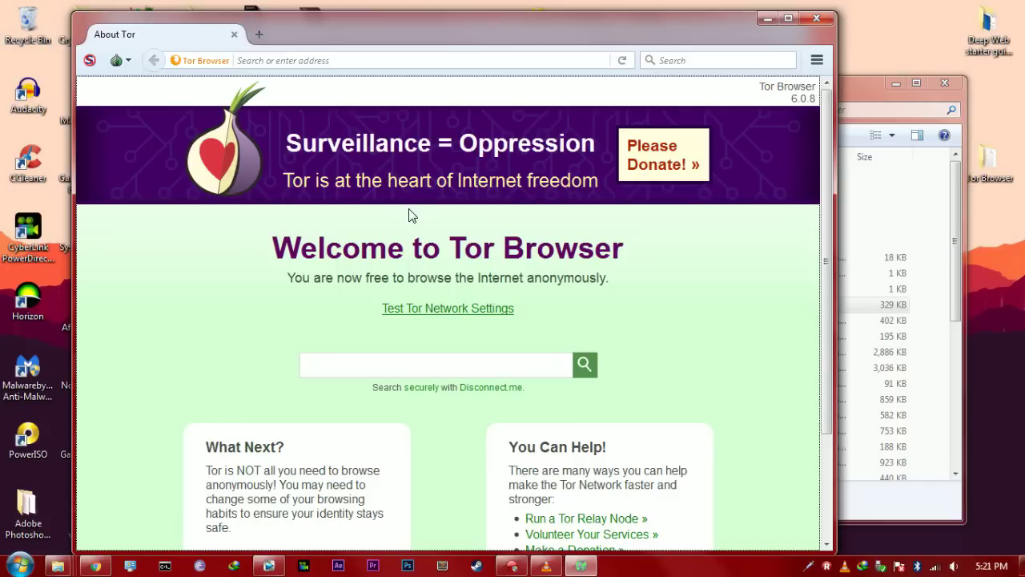
Temporarily allow all scripts on the About Tor page with NoScript, then forbid about:tor again
{"action": "left_click", "coordinate": [89, 61]}
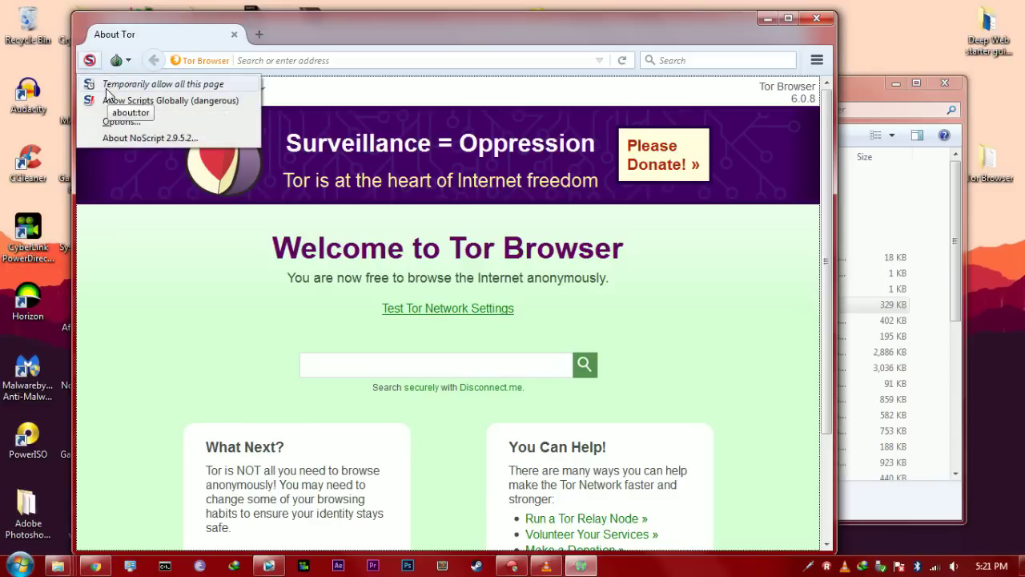
{"action": "left_click", "coordinate": [112, 84]}
{"action": "left_click", "coordinate": [89, 61]}
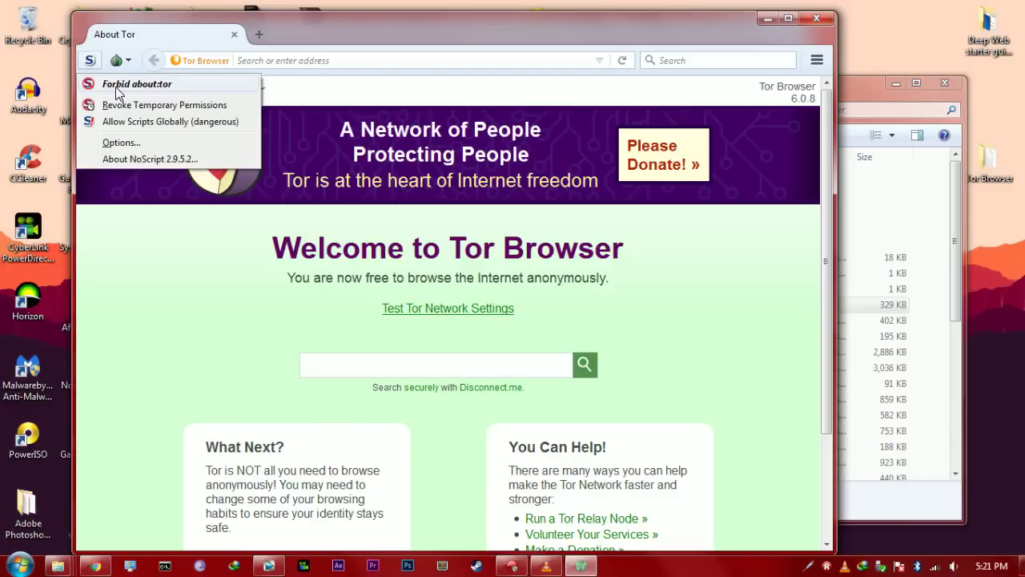
{"action": "left_click", "coordinate": [114, 87]}
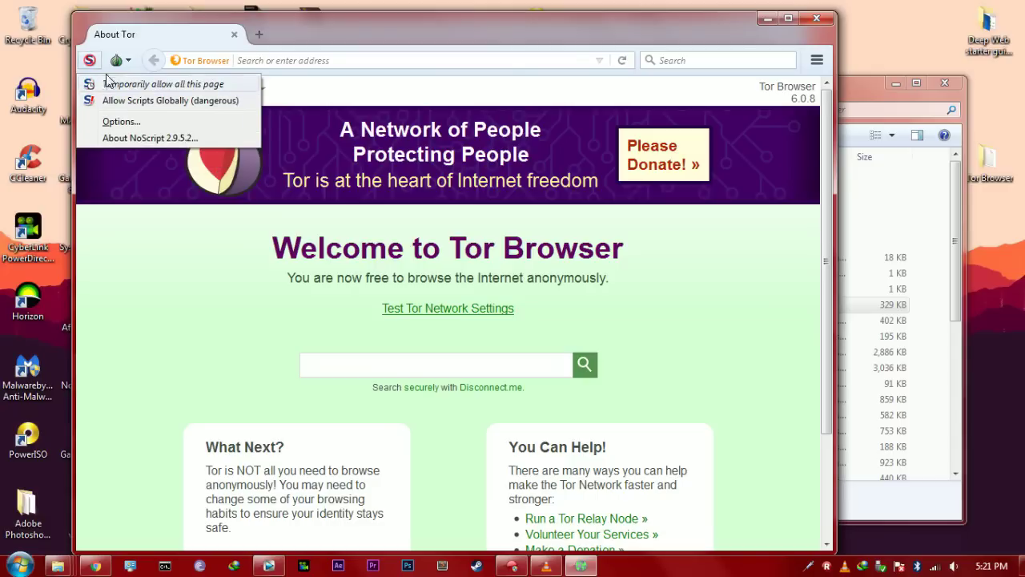
{"action": "left_click", "coordinate": [119, 177]}
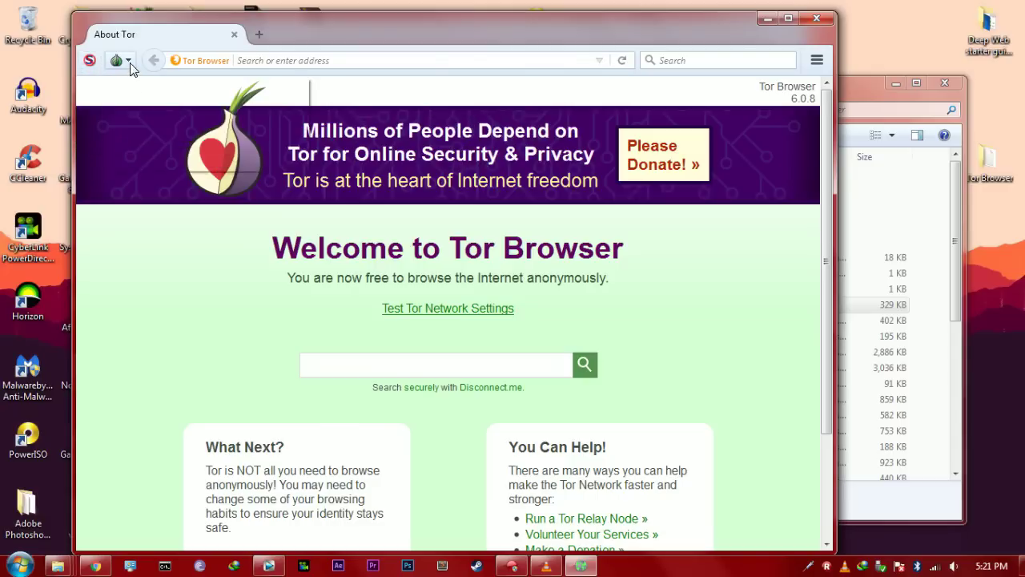
Request a new Tor identity and confirm the restart of the Tor Browser
{"action": "left_click", "coordinate": [129, 63]}
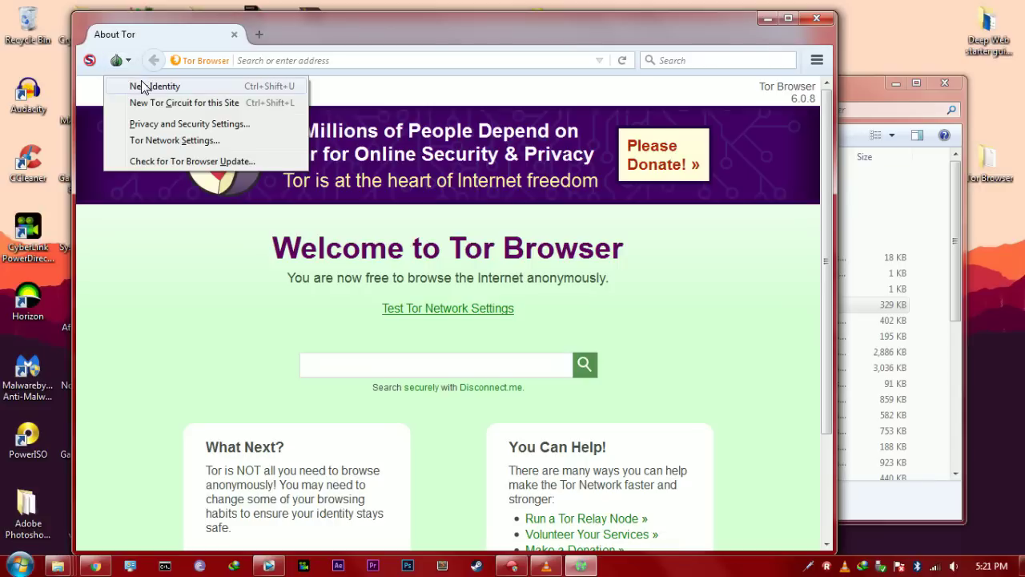
{"action": "left_click", "coordinate": [142, 86]}
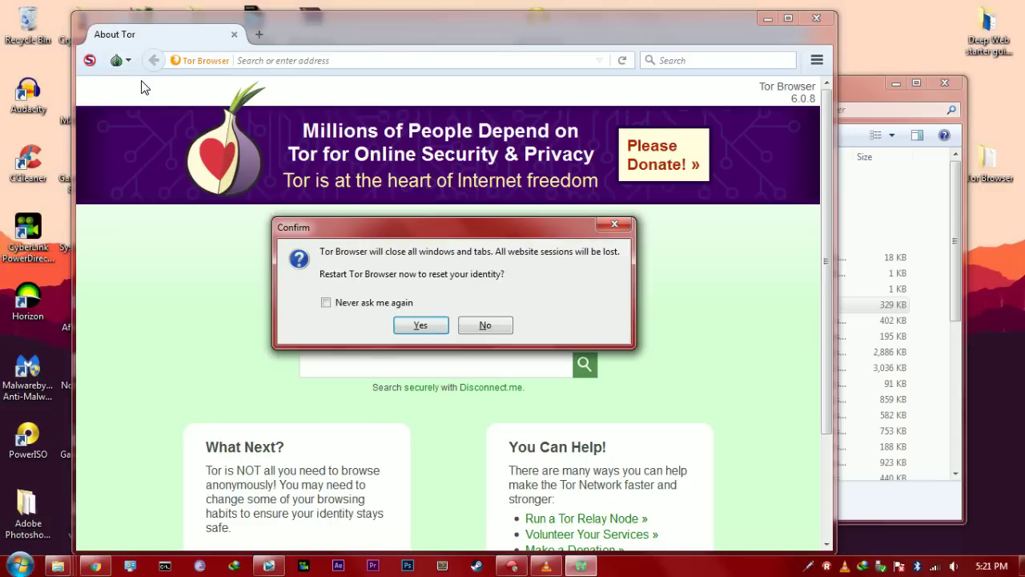
{"action": "left_click", "coordinate": [424, 324]}
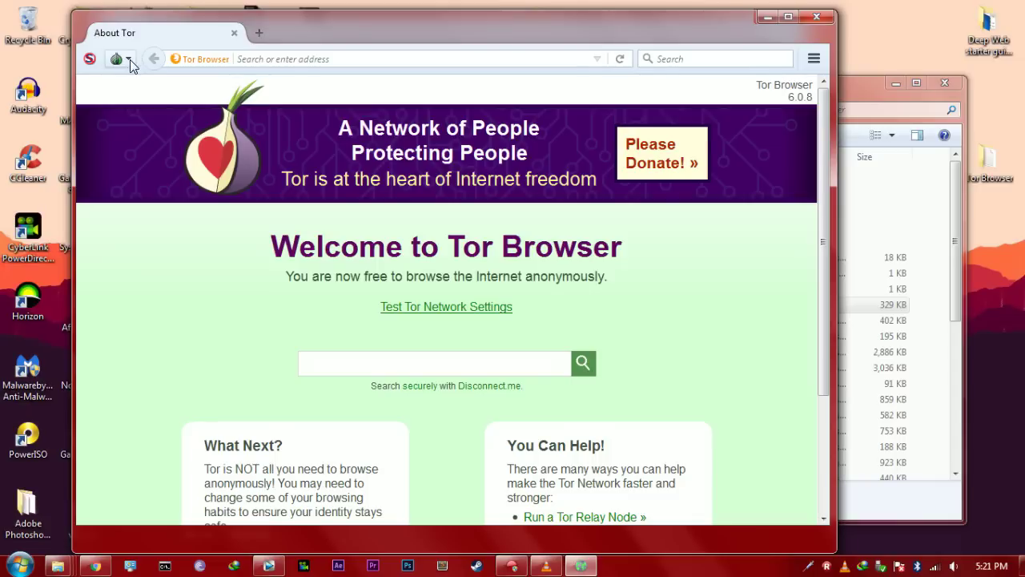
Open the Tor Network Settings, try the option for an ISP that blocks Tor connections, and switch it off again before closing
{"action": "right_click", "coordinate": [187, 71]}
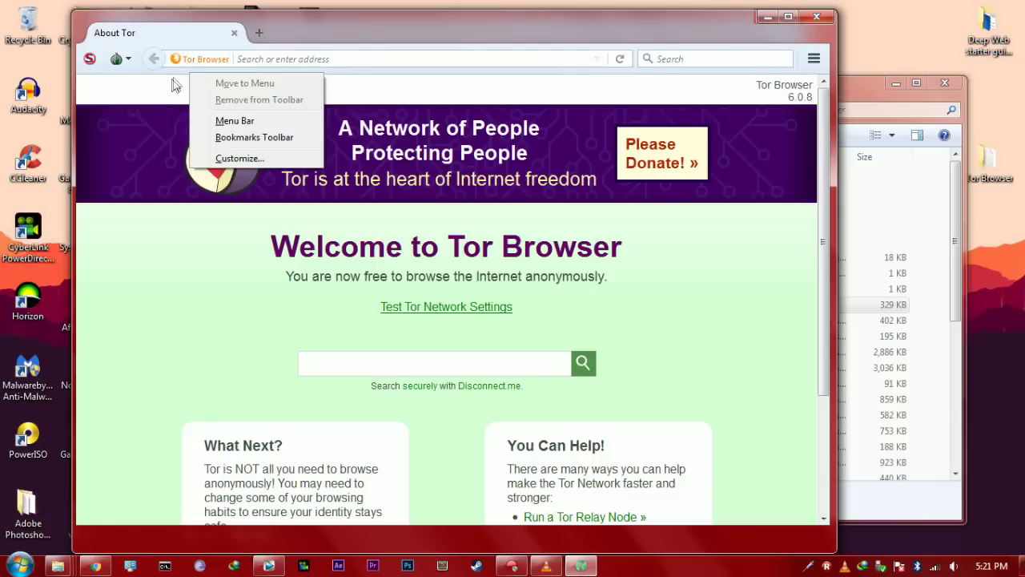
{"action": "left_click", "coordinate": [169, 85]}
{"action": "left_click", "coordinate": [128, 61]}
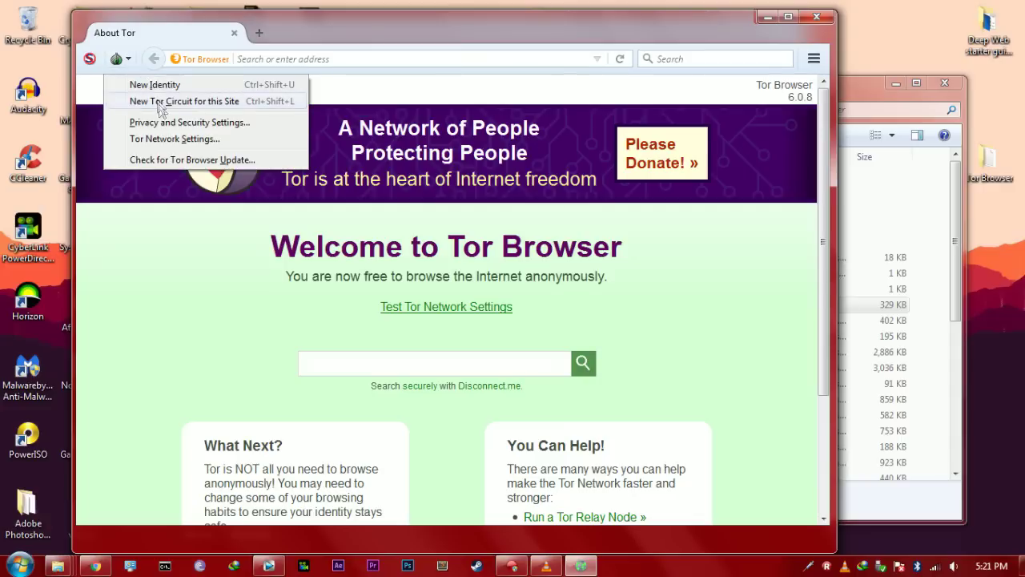
{"action": "left_click", "coordinate": [161, 139]}
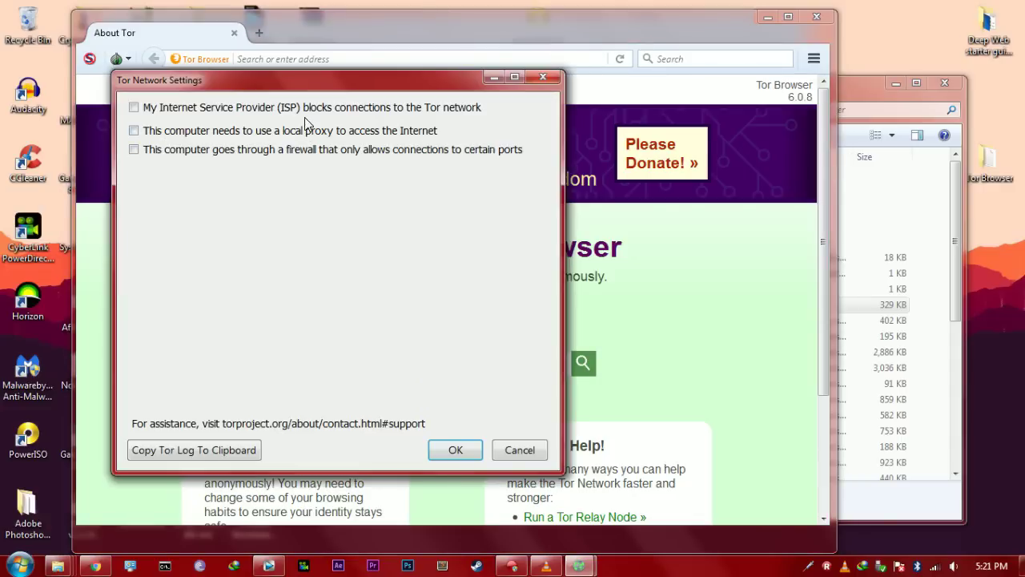
{"action": "left_click", "coordinate": [293, 110]}
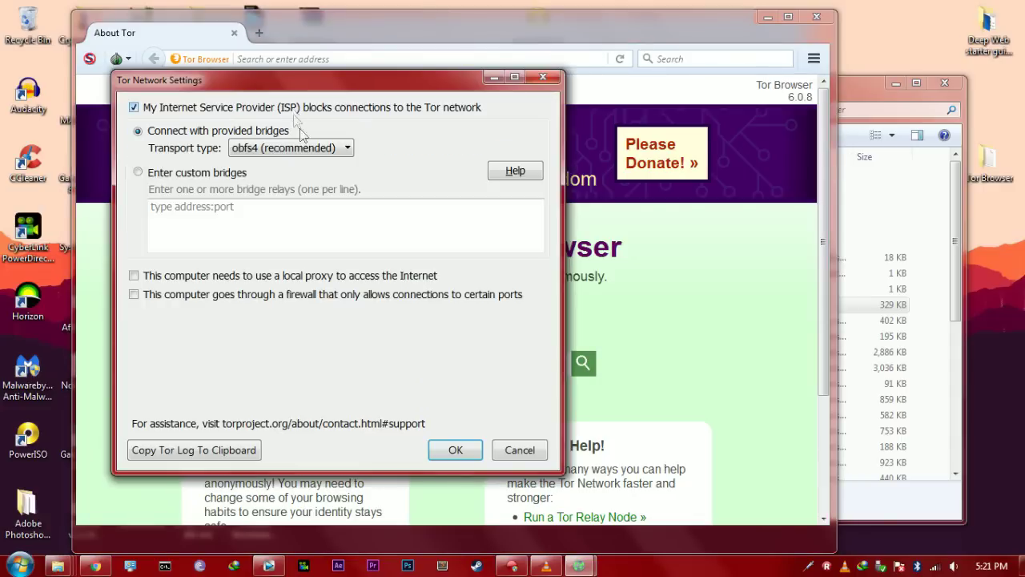
{"action": "left_click", "coordinate": [301, 148]}
{"action": "left_click", "coordinate": [302, 152]}
{"action": "left_click", "coordinate": [302, 110]}
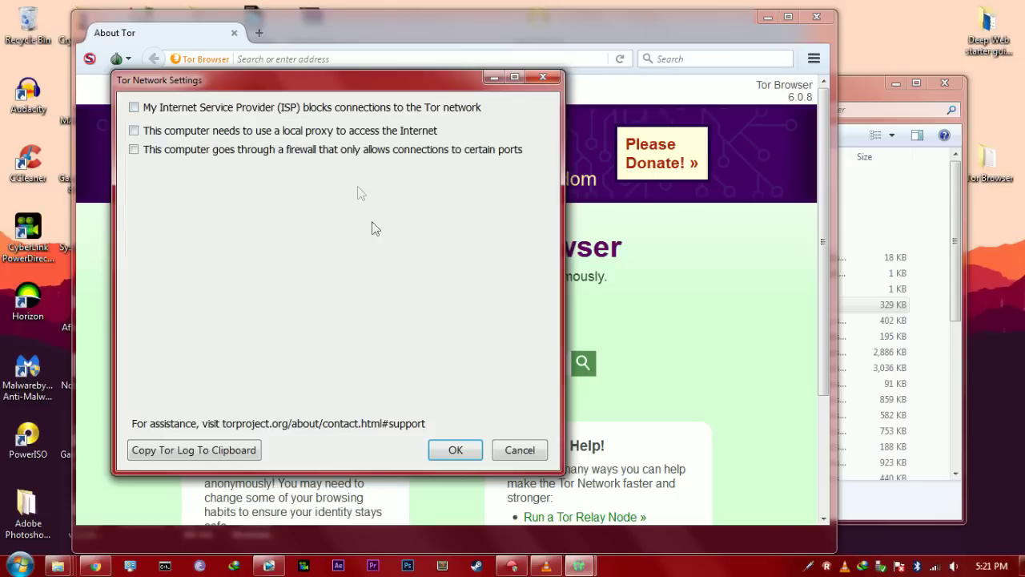
{"action": "left_click", "coordinate": [454, 450]}
Search the web for "thehiddenwiki" from the Tor Browser's address bar
{"action": "left_click", "coordinate": [315, 59]}
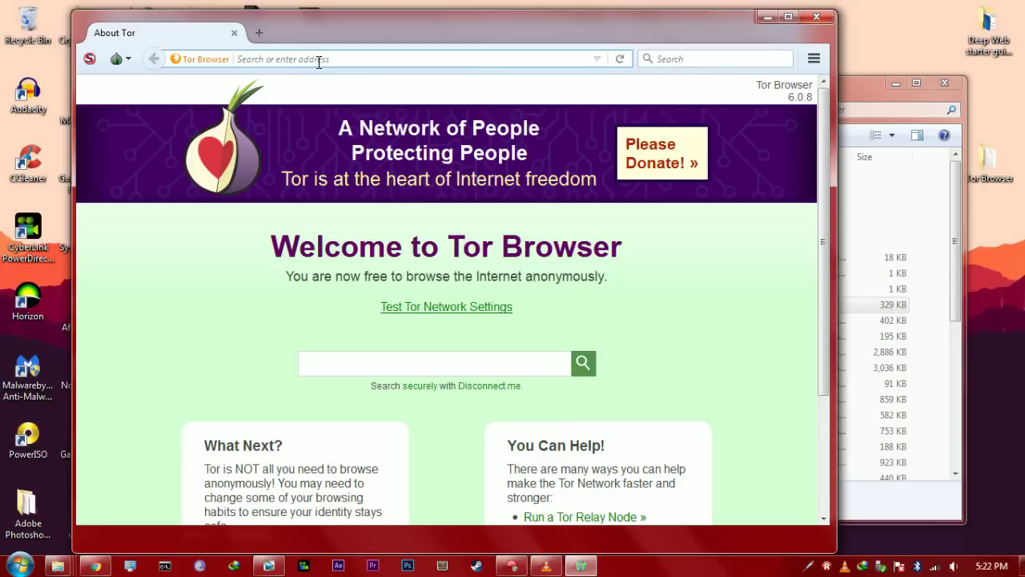
{"action": "type", "text": "th"}
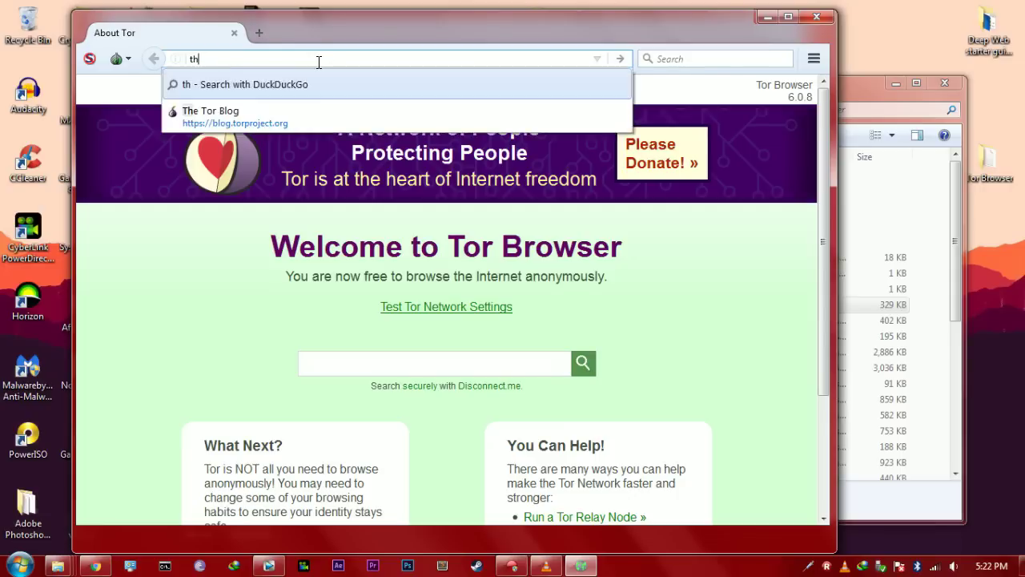
{"action": "type", "text": "ehiddenwik"}
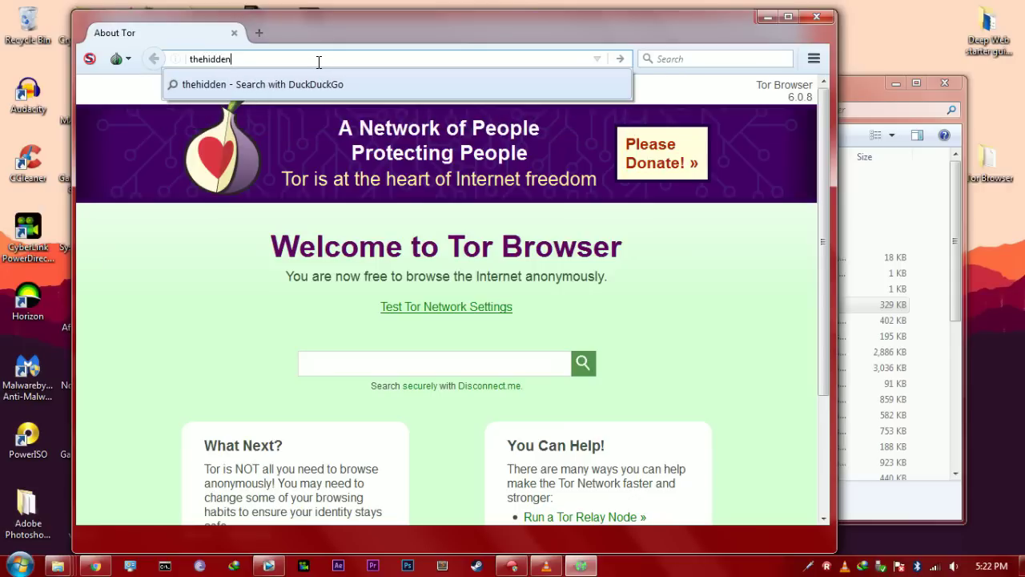
{"action": "type", "text": "ik"}
{"action": "key", "text": "Return"}
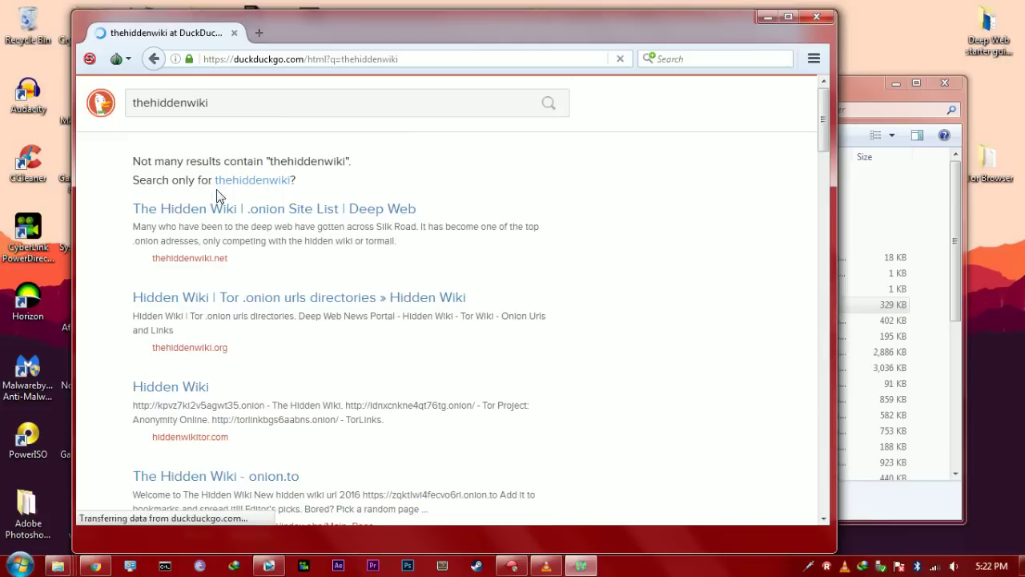
Look through the search results and open "The Hidden Wiki | .onion Site List | Deep Web" at thehiddenwiki.net
{"action": "scroll", "coordinate": [224, 199], "scroll_direction": "down", "scroll_amount": 10}
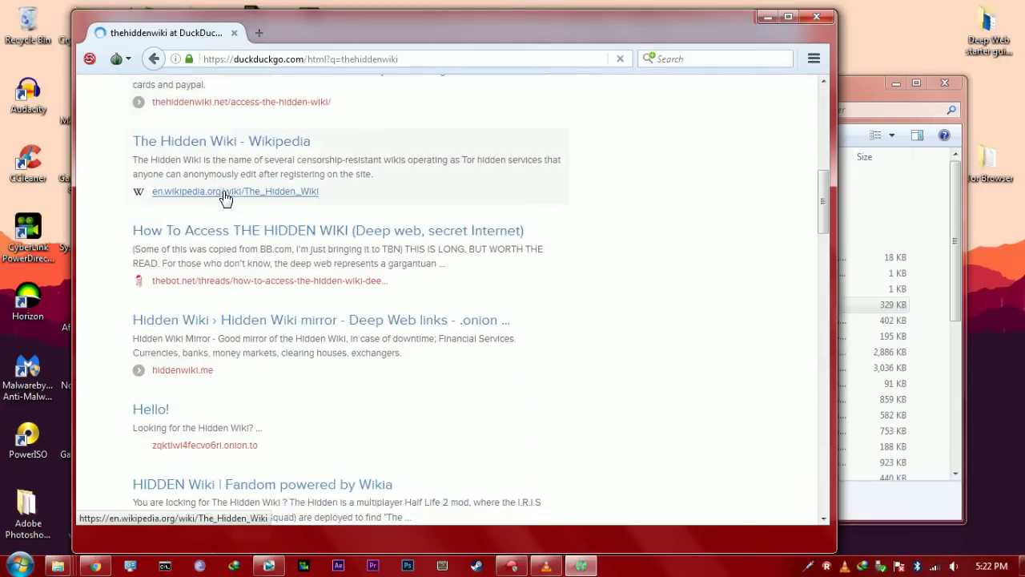
{"action": "scroll", "coordinate": [224, 199], "scroll_direction": "up", "scroll_amount": 12}
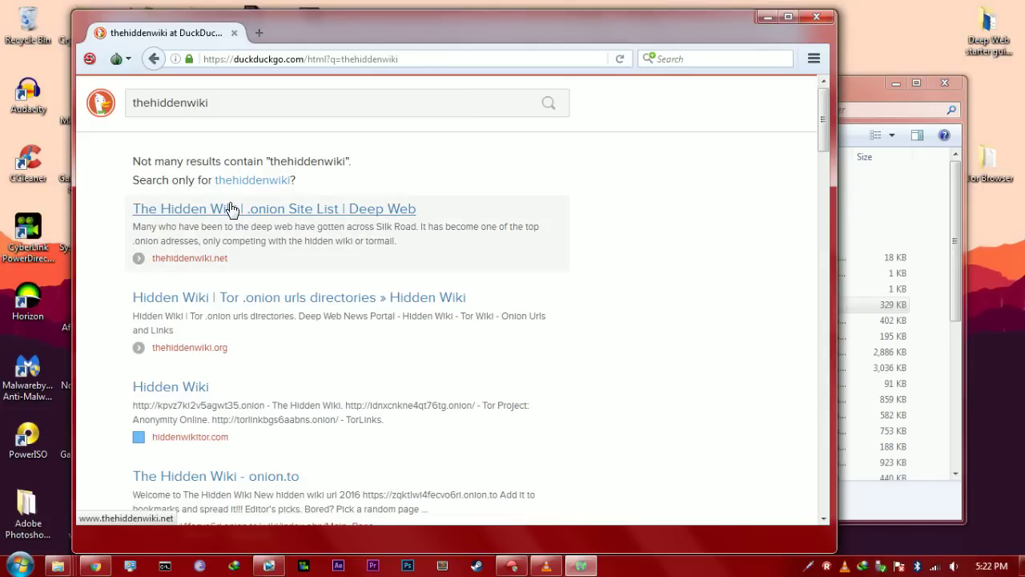
{"action": "left_click", "coordinate": [232, 209]}
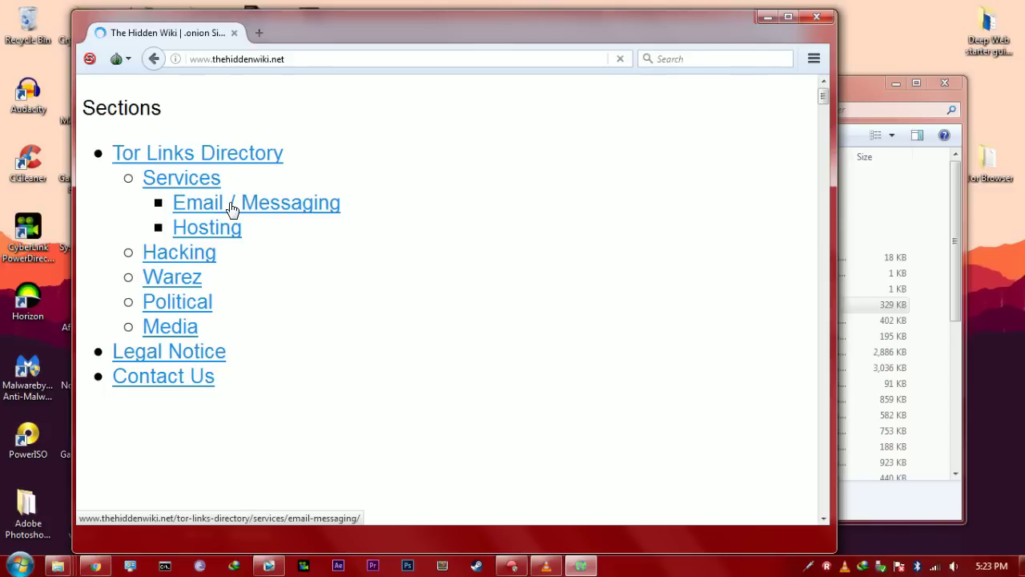
Look through the article listings on the Hidden Wiki home page down to "How to Access The Hidden Wiki"
{"action": "scroll", "coordinate": [256, 219], "scroll_direction": "down", "scroll_amount": 10}
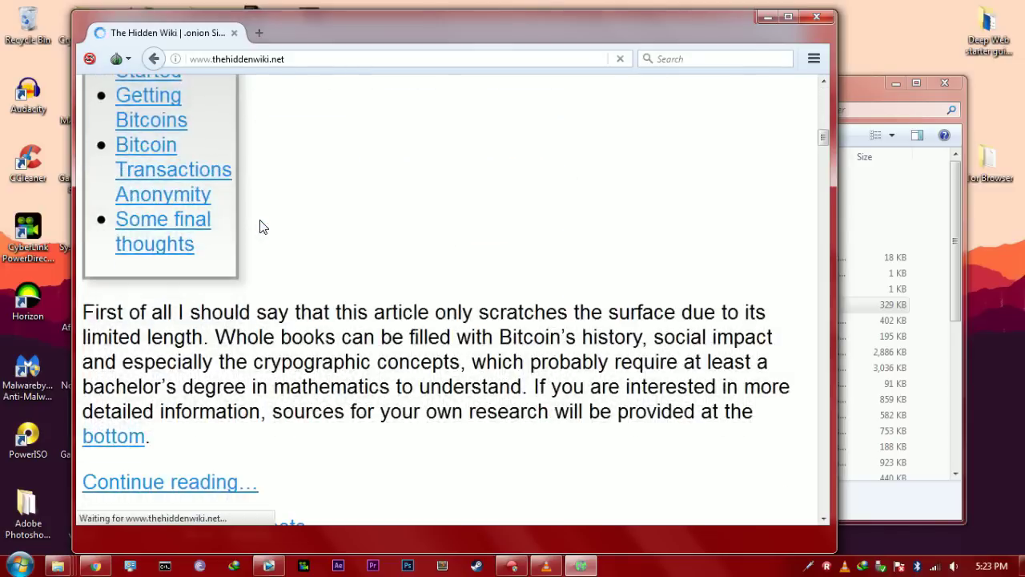
{"action": "scroll", "coordinate": [264, 232], "scroll_direction": "down", "scroll_amount": 15}
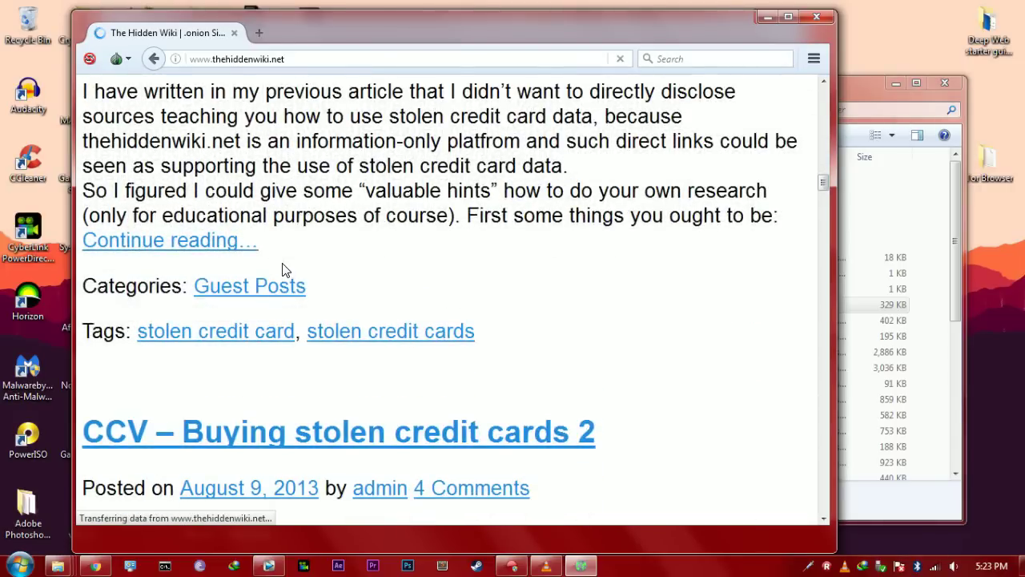
{"action": "scroll", "coordinate": [282, 270], "scroll_direction": "down", "scroll_amount": 9}
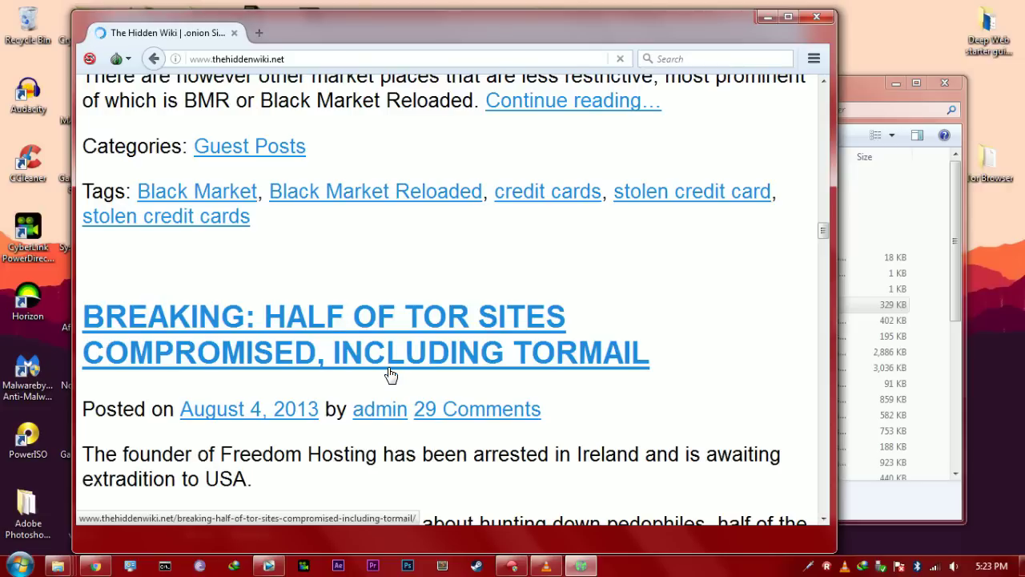
{"action": "scroll", "coordinate": [498, 424], "scroll_direction": "down", "scroll_amount": 6}
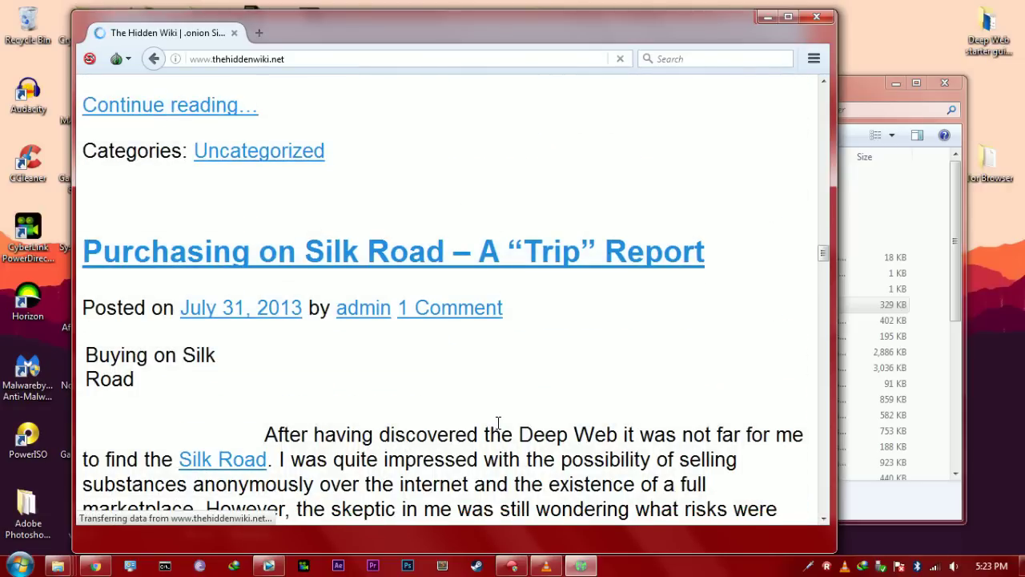
{"action": "scroll", "coordinate": [498, 422], "scroll_direction": "down", "scroll_amount": 8}
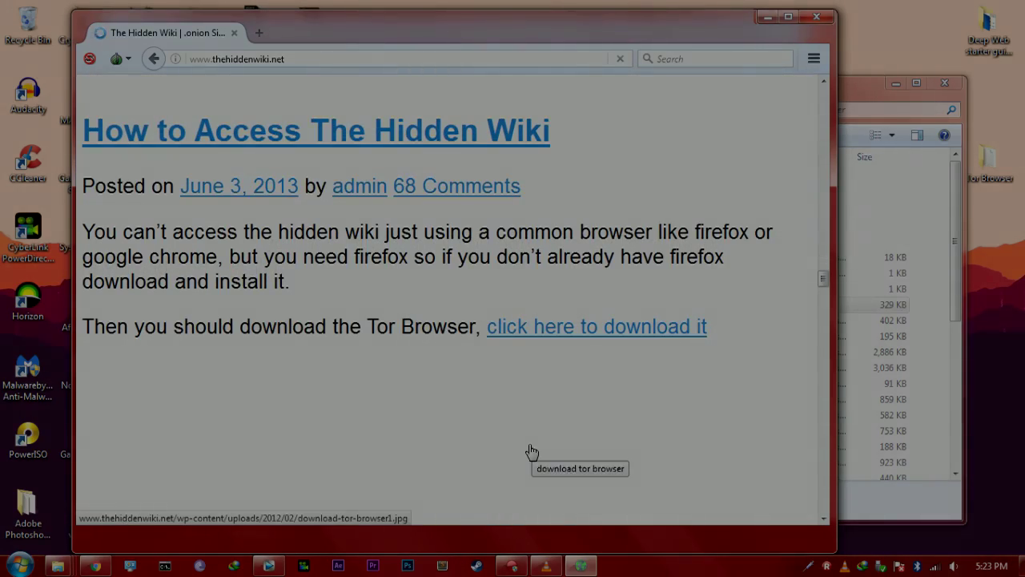